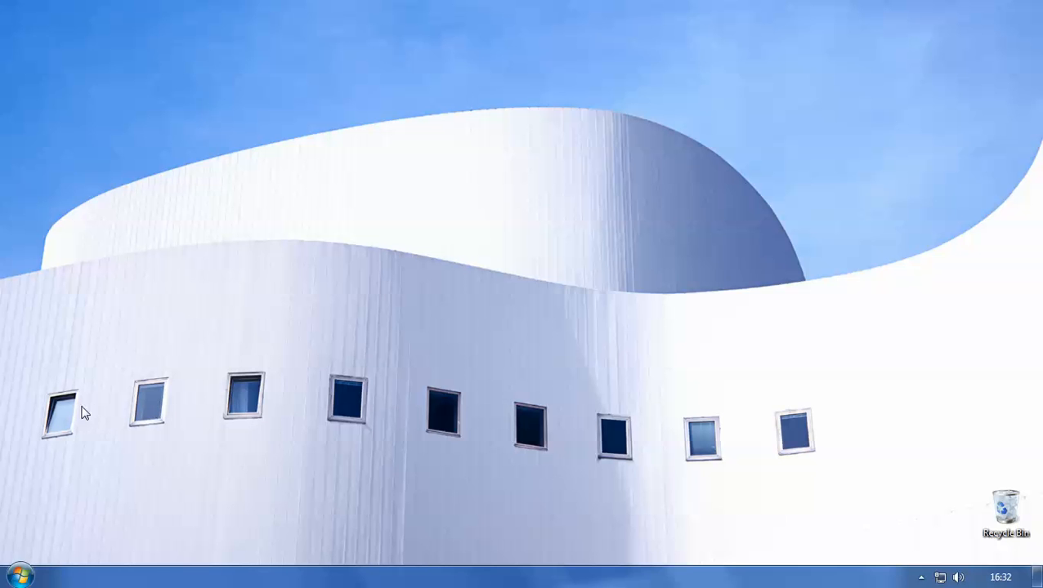
Create a new standard user account in Control Panel, entering a first name as the account name
{"action": "left_click", "coordinate": [18, 579]}
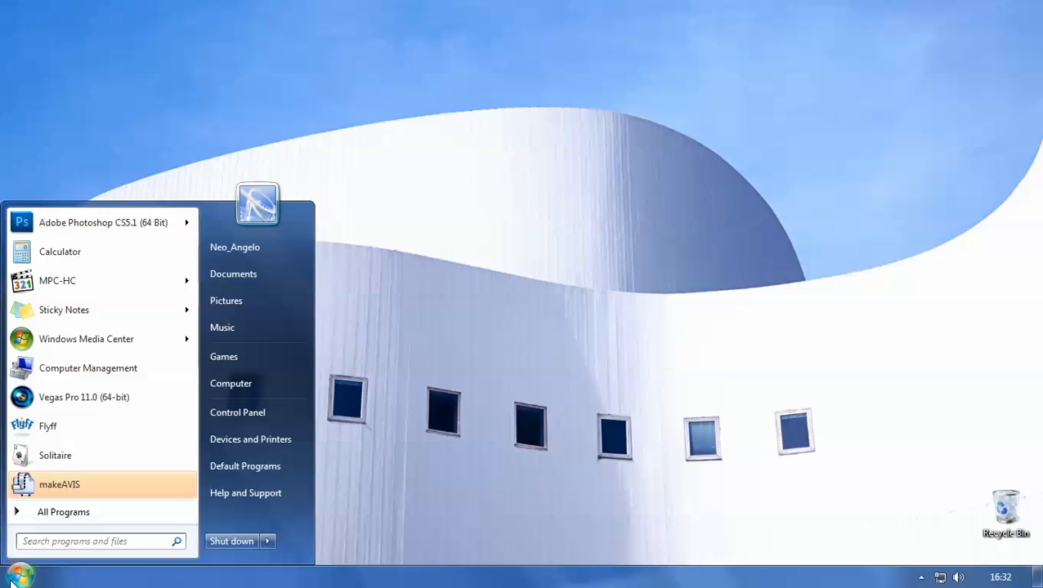
{"action": "left_click", "coordinate": [265, 417]}
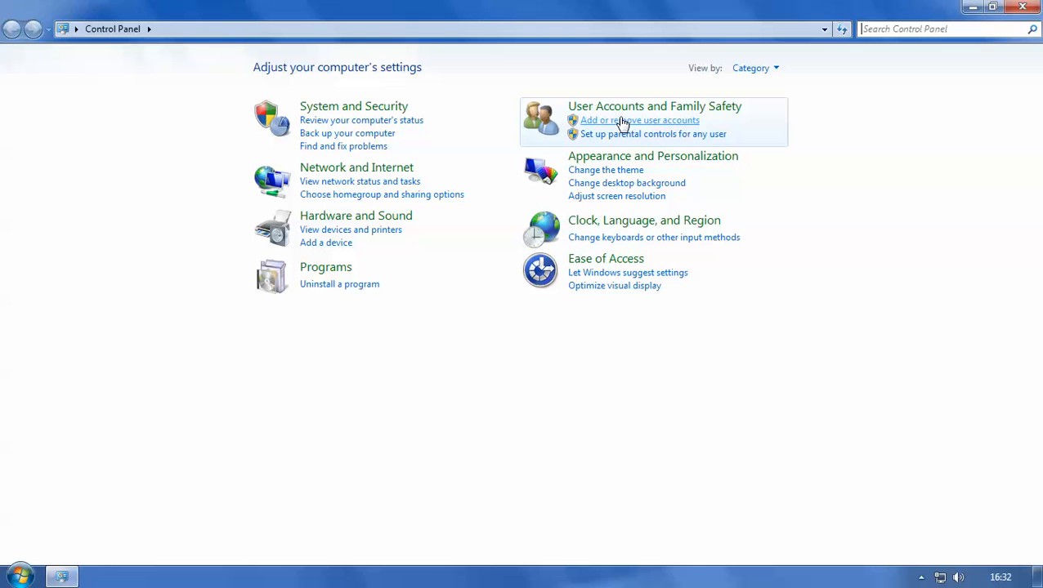
{"action": "left_click", "coordinate": [684, 123]}
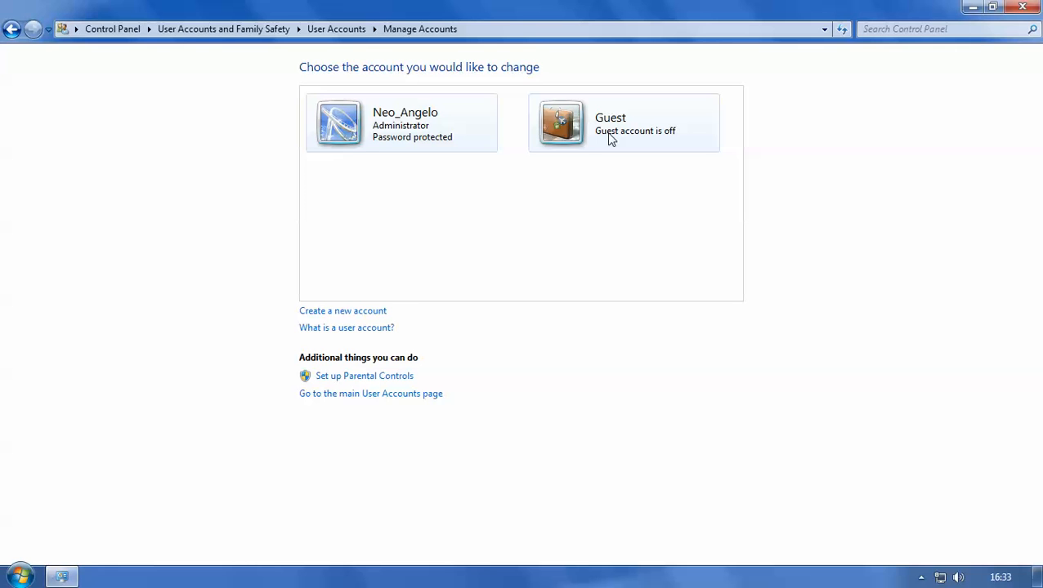
{"action": "left_click", "coordinate": [383, 317]}
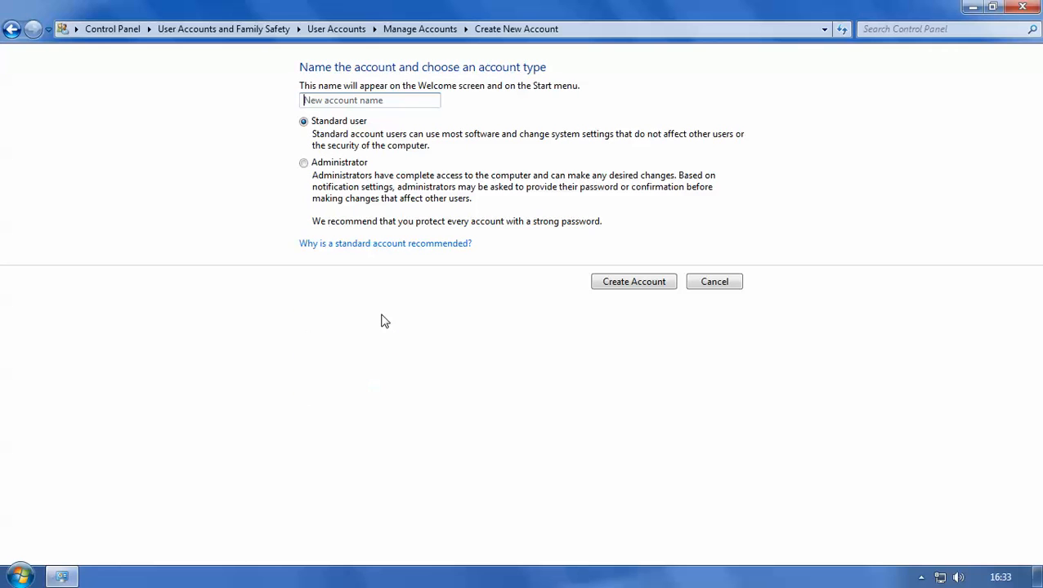
{"action": "left_click", "coordinate": [413, 106]}
{"action": "type", "text": "bob"}
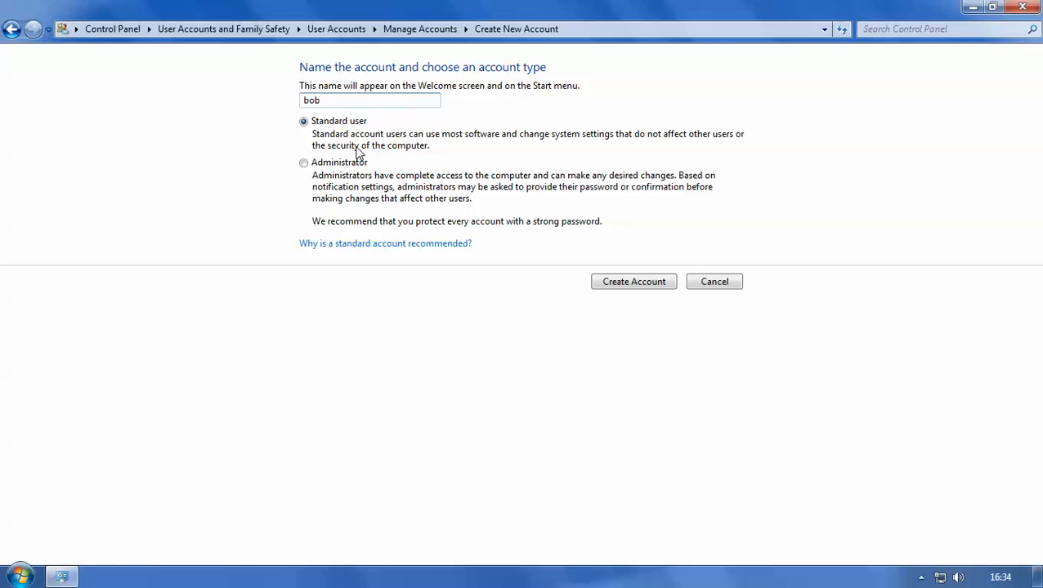
{"action": "left_click", "coordinate": [623, 286]}
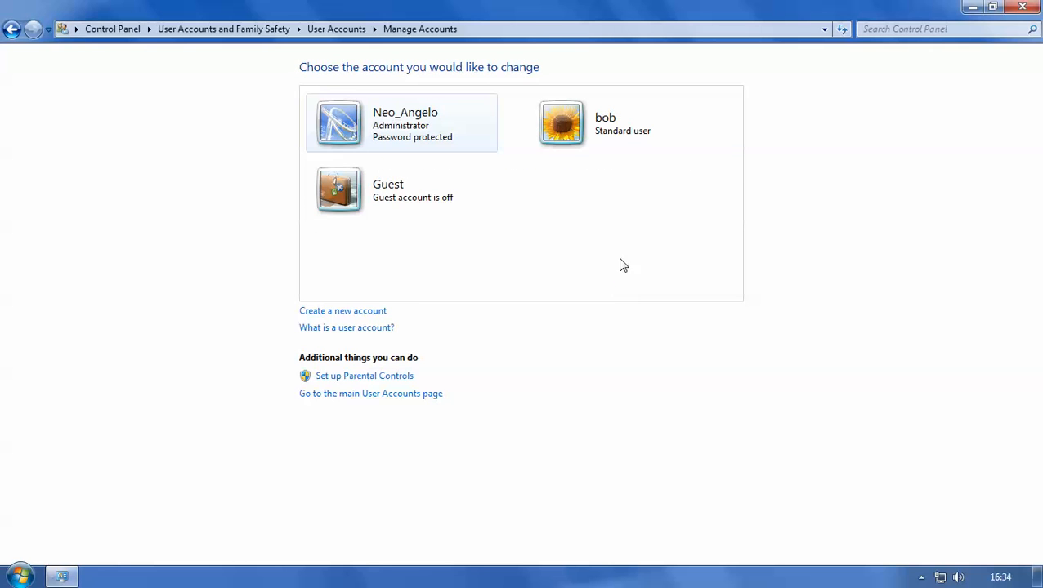
Change the new standard account's picture to the soccer ball
{"action": "left_click", "coordinate": [621, 132]}
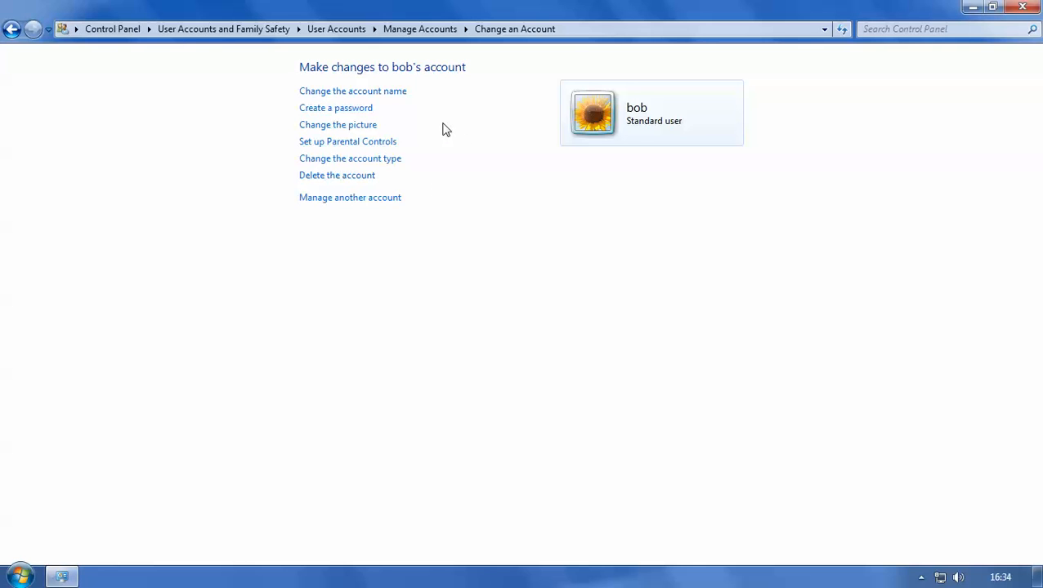
{"action": "left_click", "coordinate": [353, 130]}
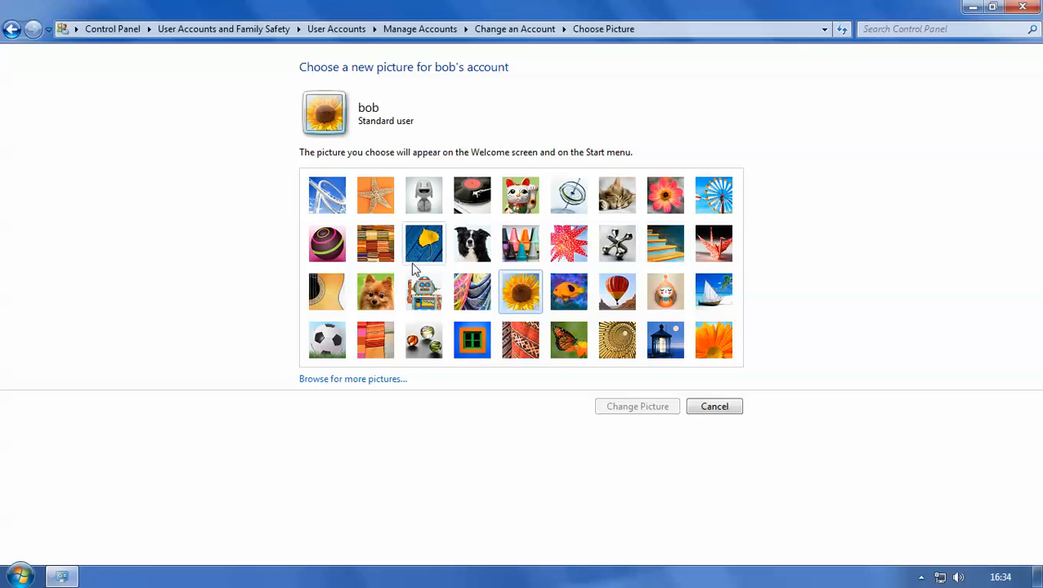
{"action": "left_click", "coordinate": [320, 338]}
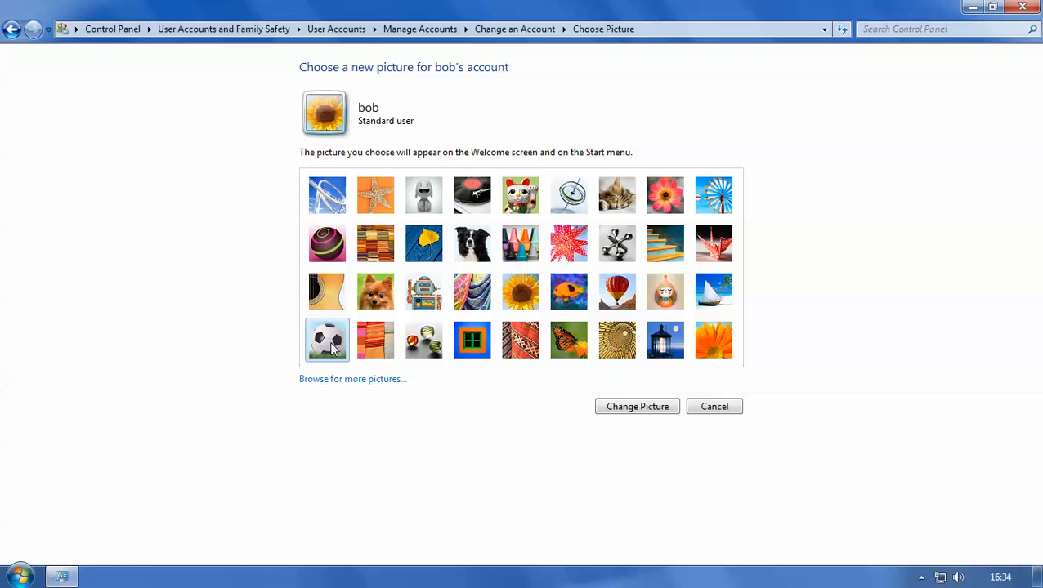
{"action": "left_click", "coordinate": [640, 408]}
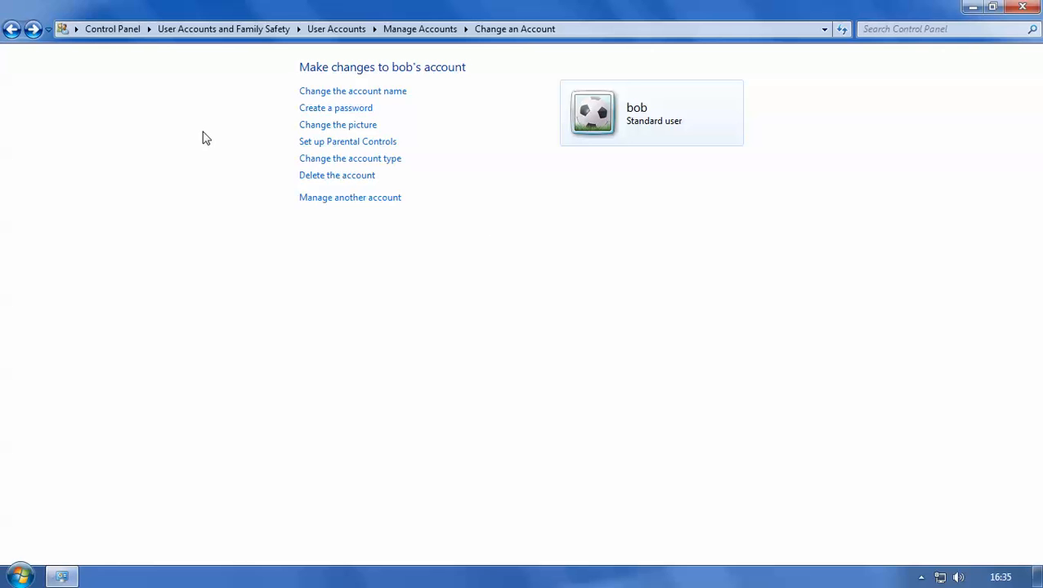
Turn on Parental Controls for the new standard account, enforcing current settings
{"action": "left_click", "coordinate": [393, 143]}
{"action": "left_click", "coordinate": [381, 143]}
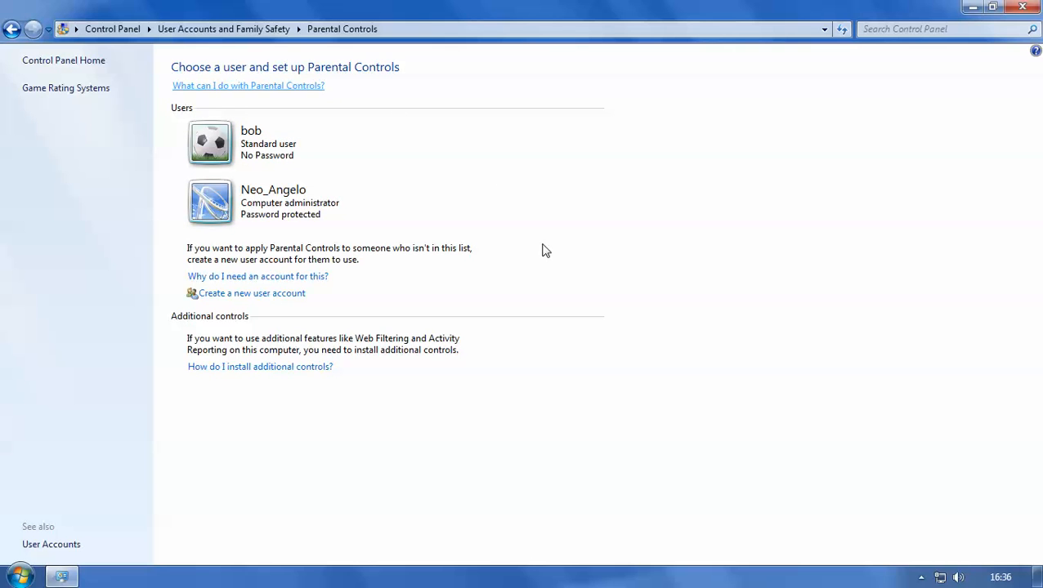
{"action": "left_click", "coordinate": [249, 152]}
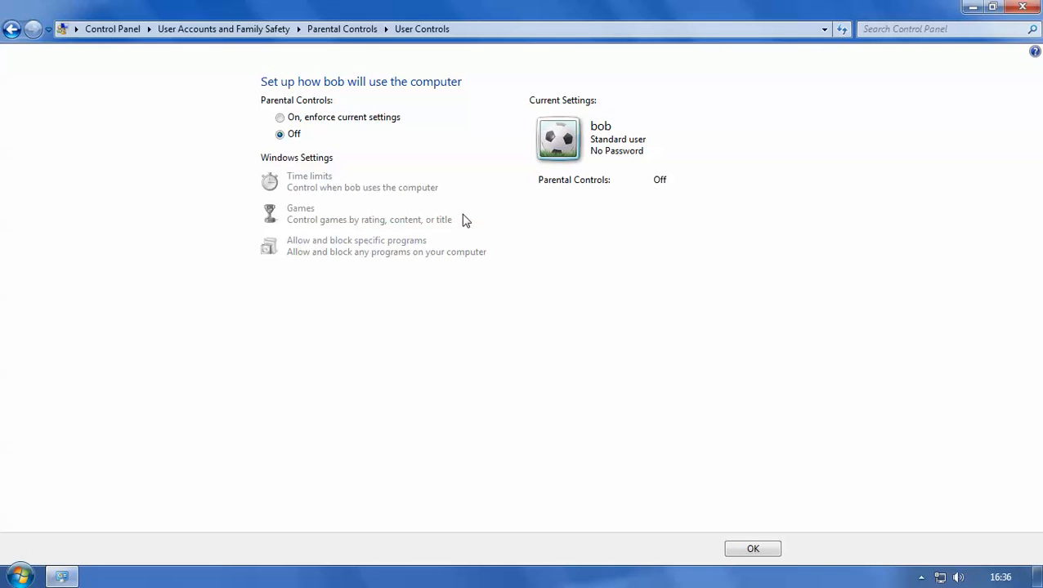
{"action": "left_click", "coordinate": [280, 118]}
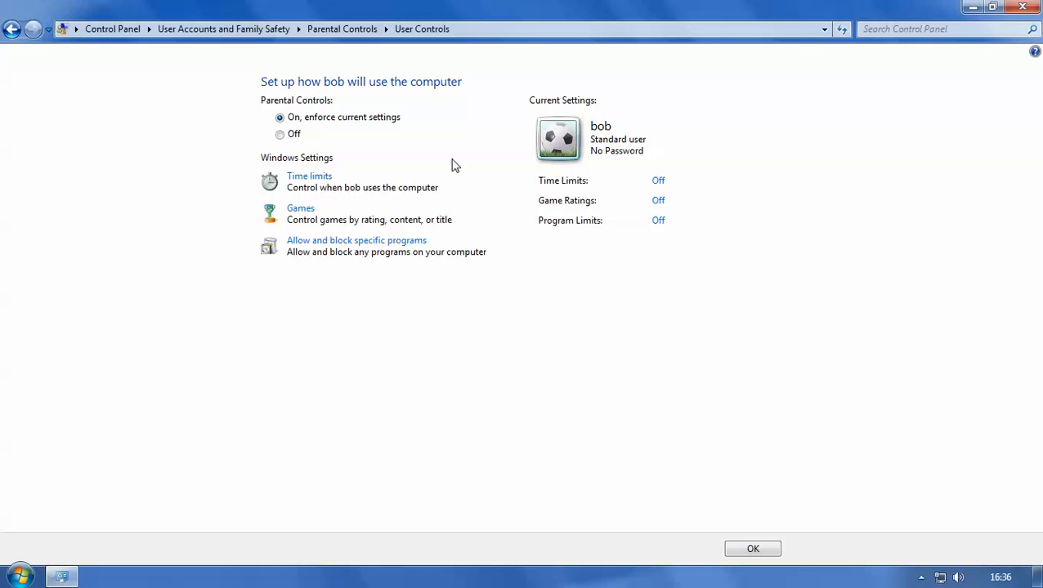
Set the account's time limits to block 19 to 24 and 00 to 10 every day from Monday to Sunday
{"action": "left_click", "coordinate": [318, 182]}
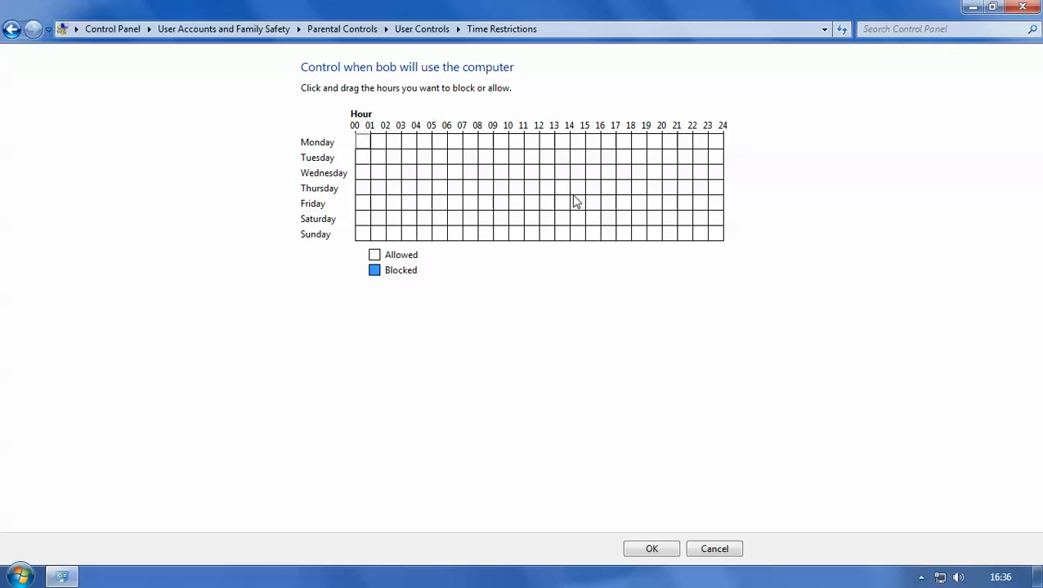
{"action": "left_click_drag", "start_coordinate": [655, 141], "coordinate": [710, 242]}
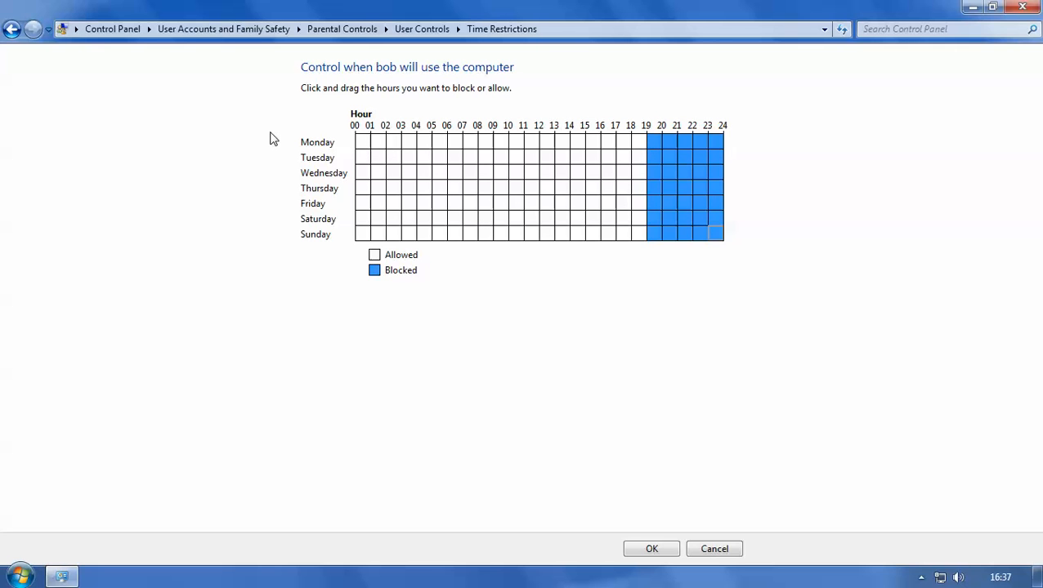
{"action": "left_click", "coordinate": [362, 143]}
{"action": "left_click_drag", "start_coordinate": [361, 143], "coordinate": [507, 245]}
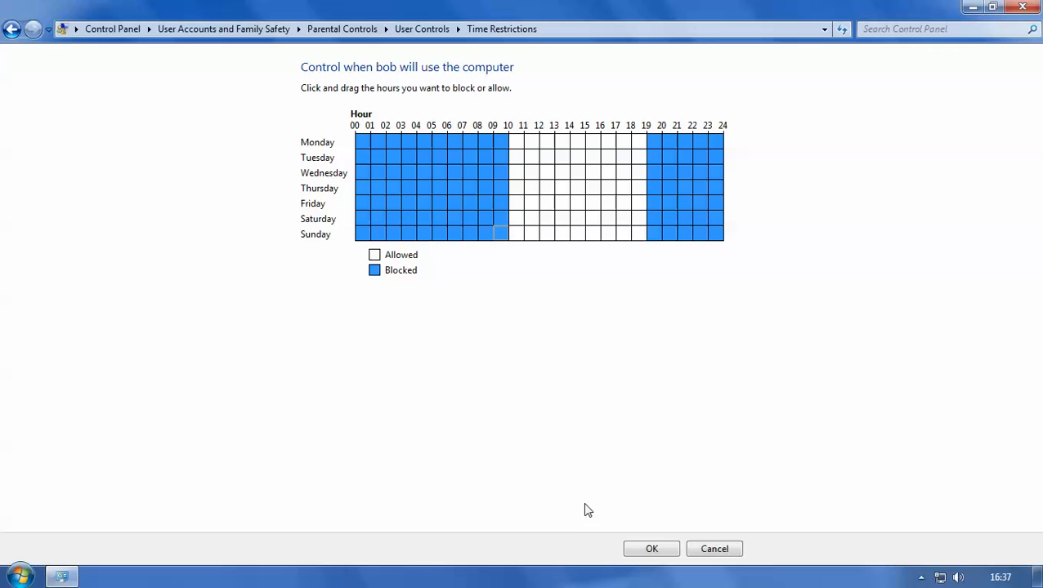
{"action": "left_click", "coordinate": [646, 550]}
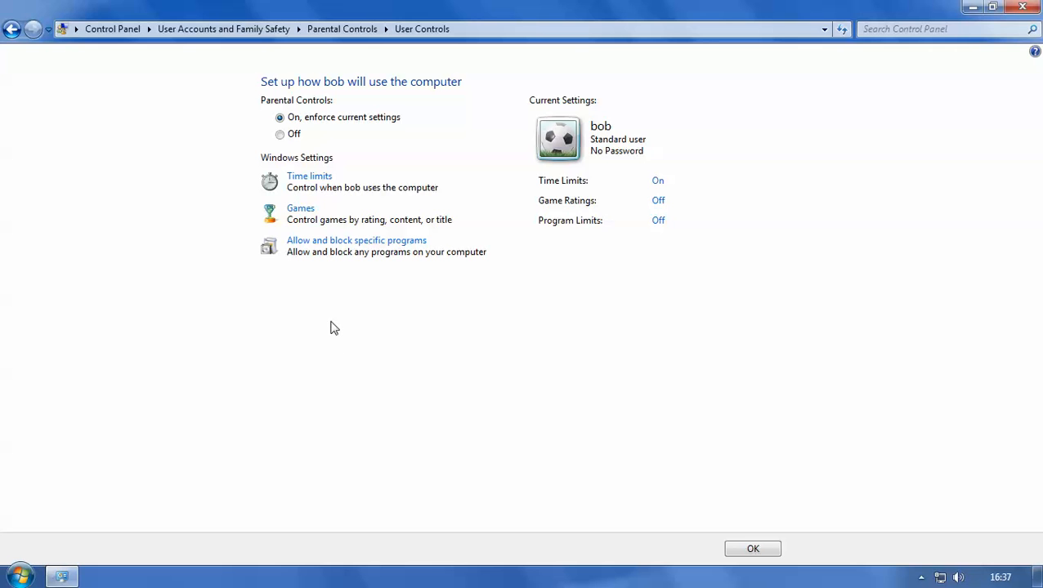
Open the game ratings settings for the account and examine the available PEGI and BBFC age ratings
{"action": "left_click", "coordinate": [301, 209]}
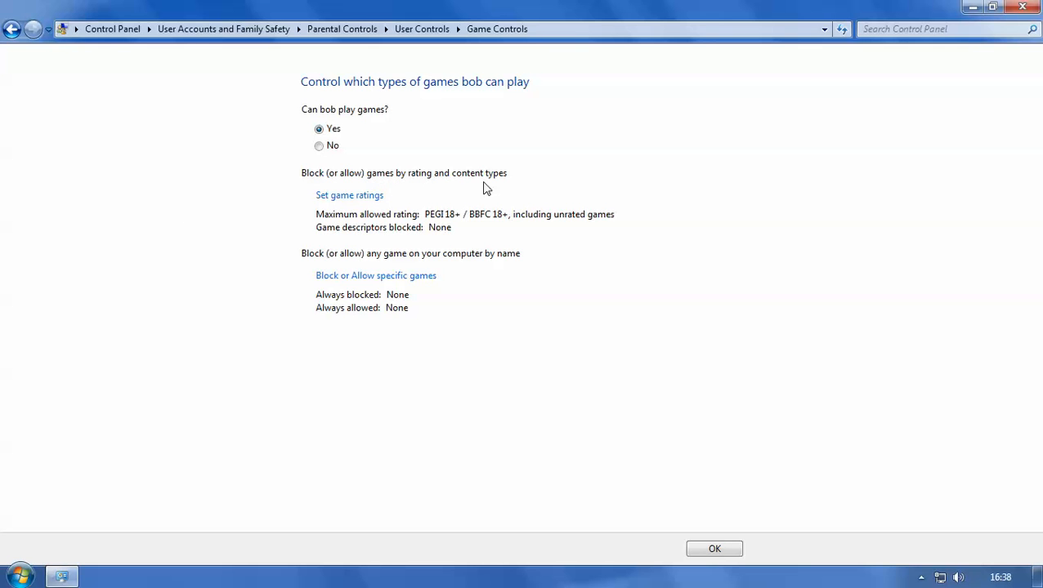
{"action": "left_click", "coordinate": [344, 202]}
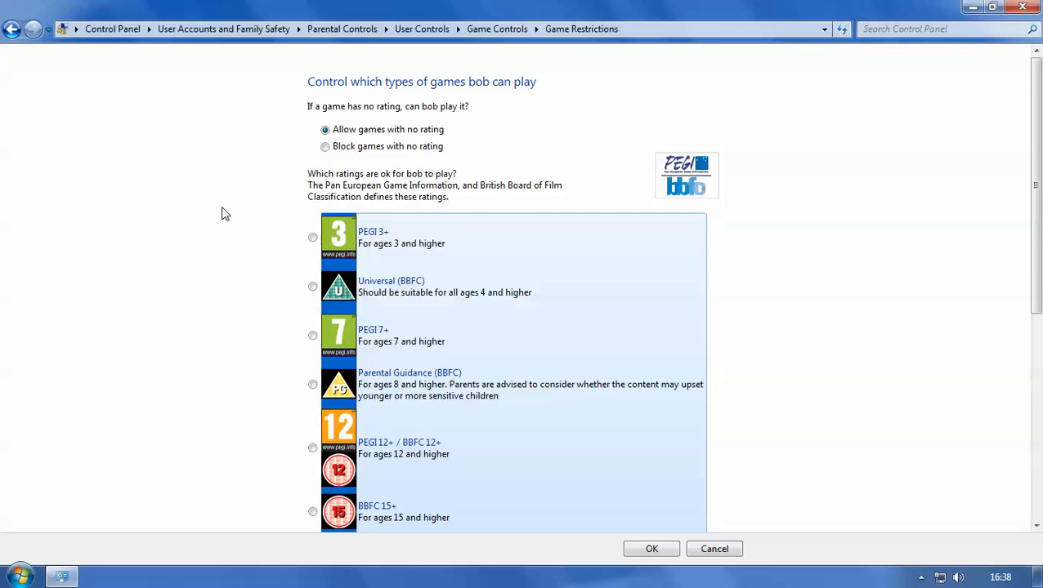
{"action": "scroll", "coordinate": [225, 214], "scroll_direction": "down", "scroll_amount": 2}
{"action": "scroll", "coordinate": [225, 214], "scroll_direction": "down", "scroll_amount": 4}
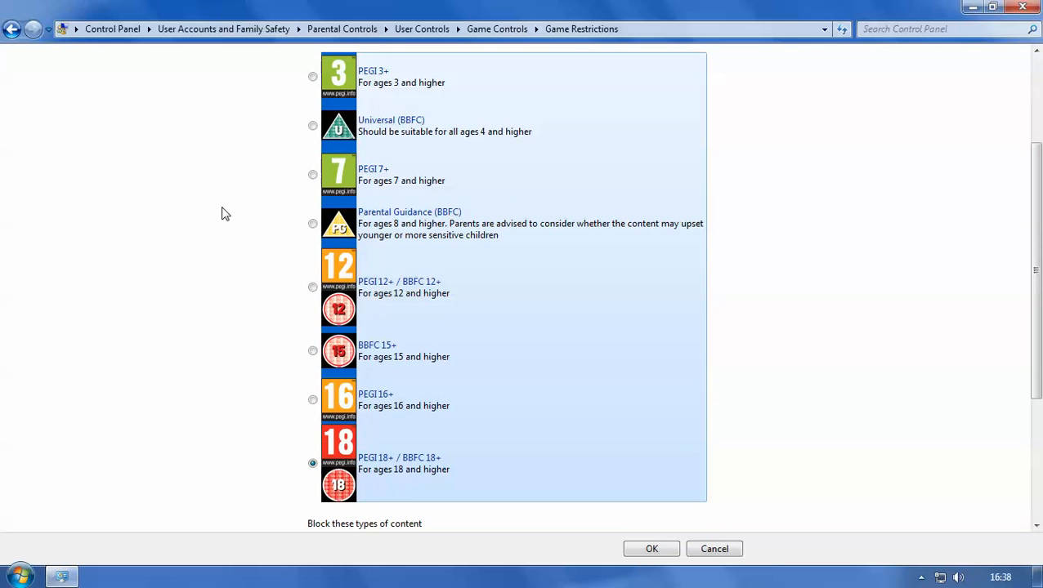
{"action": "scroll", "coordinate": [225, 214], "scroll_direction": "up", "scroll_amount": 3}
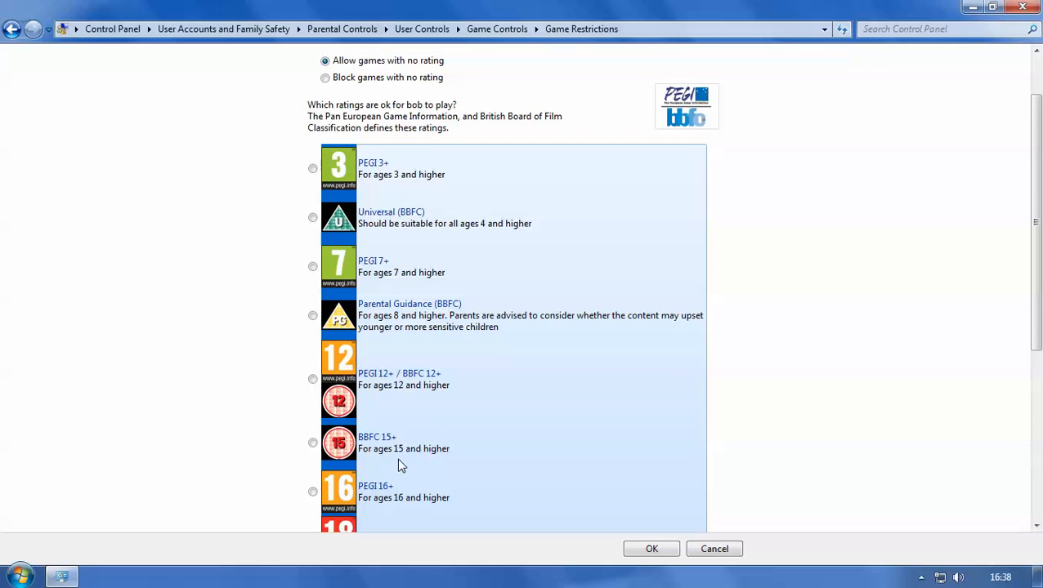
{"action": "scroll", "coordinate": [400, 466], "scroll_direction": "down", "scroll_amount": 2}
{"action": "scroll", "coordinate": [400, 466], "scroll_direction": "down", "scroll_amount": 2}
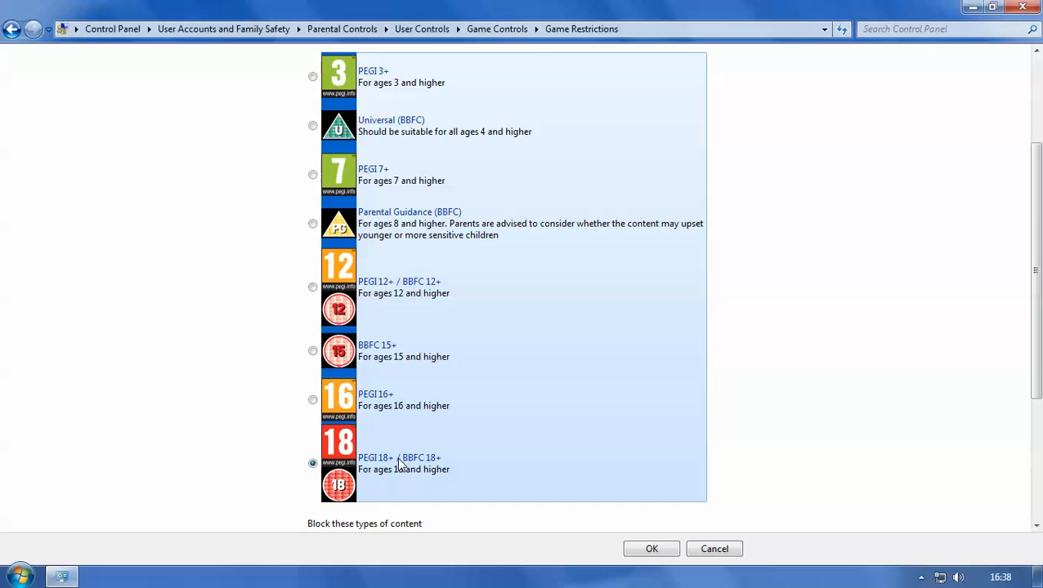
{"action": "scroll", "coordinate": [395, 455], "scroll_direction": "up", "scroll_amount": 2}
{"action": "scroll", "coordinate": [392, 455], "scroll_direction": "down", "scroll_amount": 1}
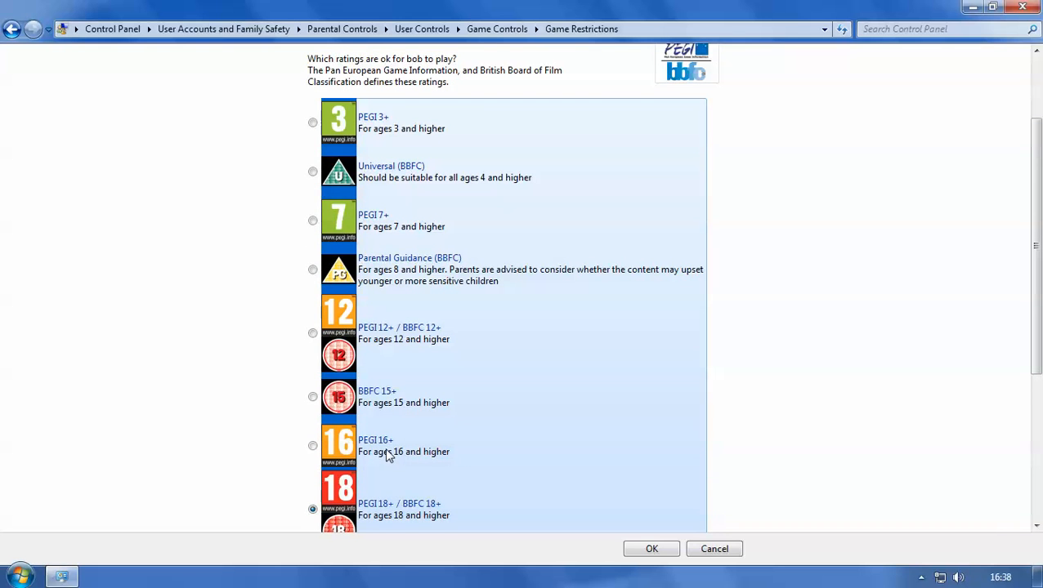
Limit the games the account may play to the PEGI 3+ rating
{"action": "left_click", "coordinate": [313, 124]}
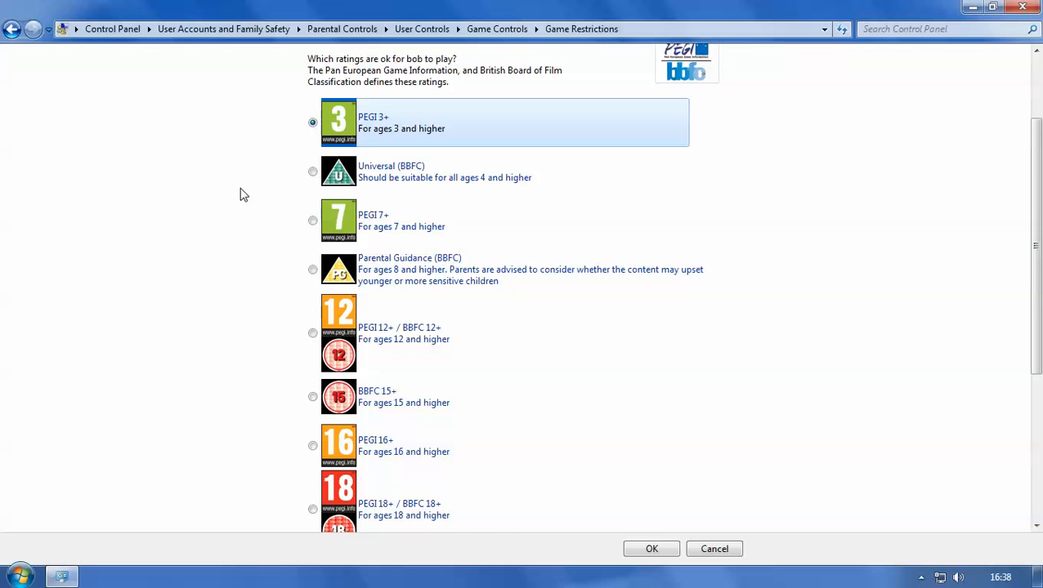
{"action": "scroll", "coordinate": [242, 196], "scroll_direction": "down", "scroll_amount": 3}
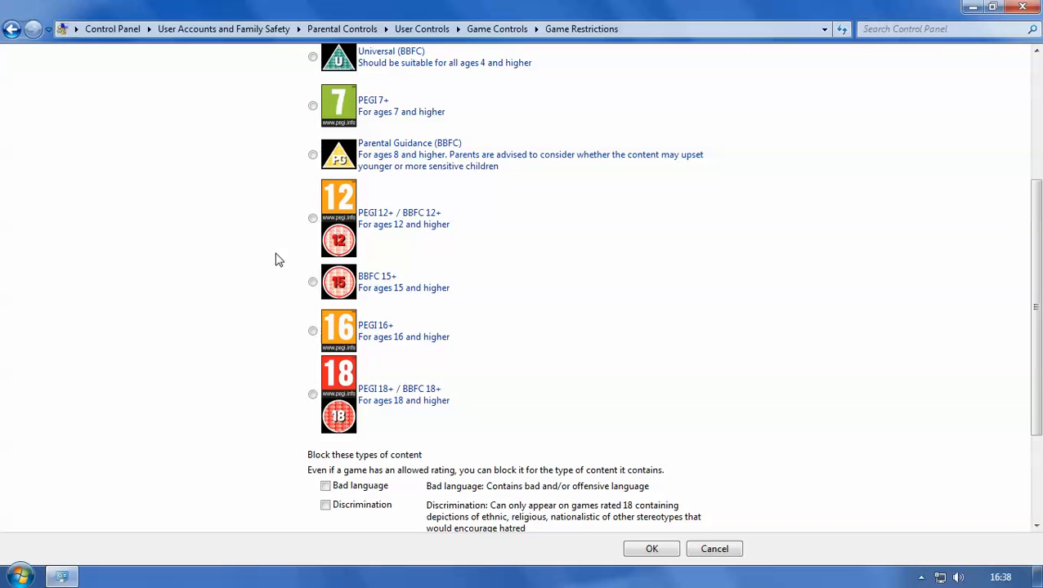
{"action": "scroll", "coordinate": [275, 261], "scroll_direction": "up", "scroll_amount": 1}
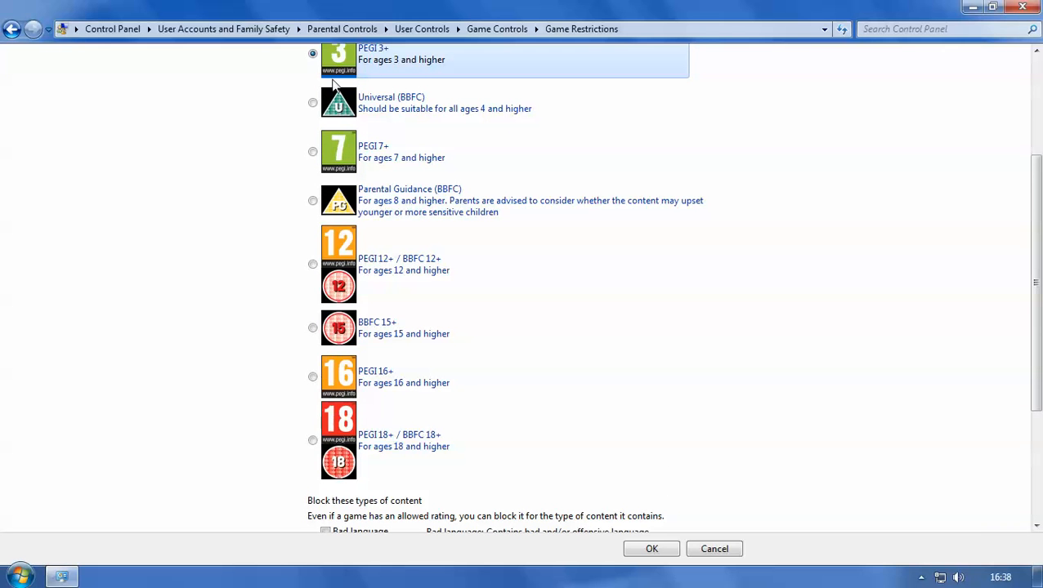
{"action": "scroll", "coordinate": [264, 164], "scroll_direction": "up", "scroll_amount": 1}
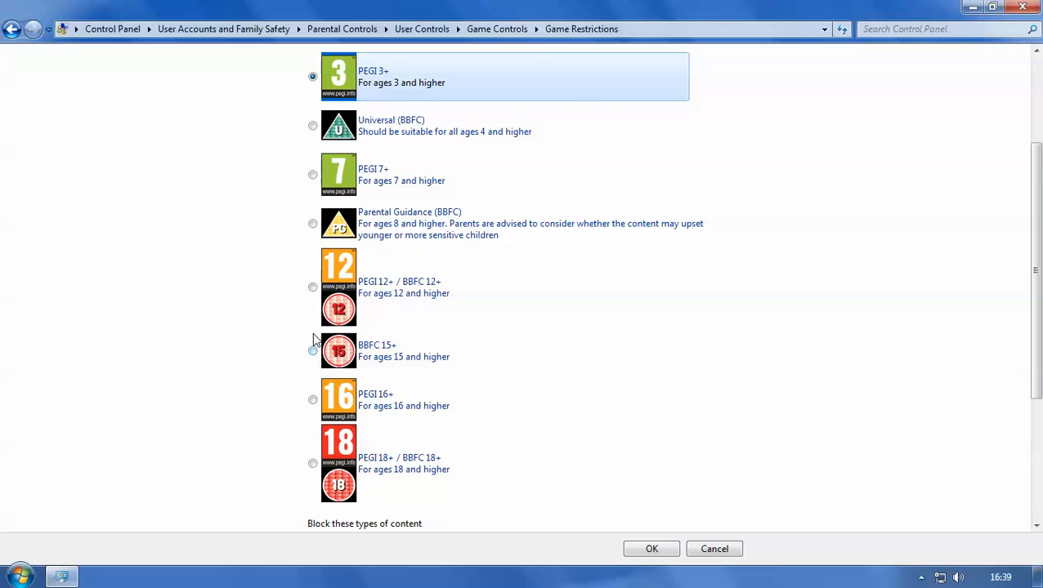
Set the maximum allowed game rating to PEGI 12+ / BBFC 12+ and apply the game restrictions
{"action": "left_click", "coordinate": [313, 289]}
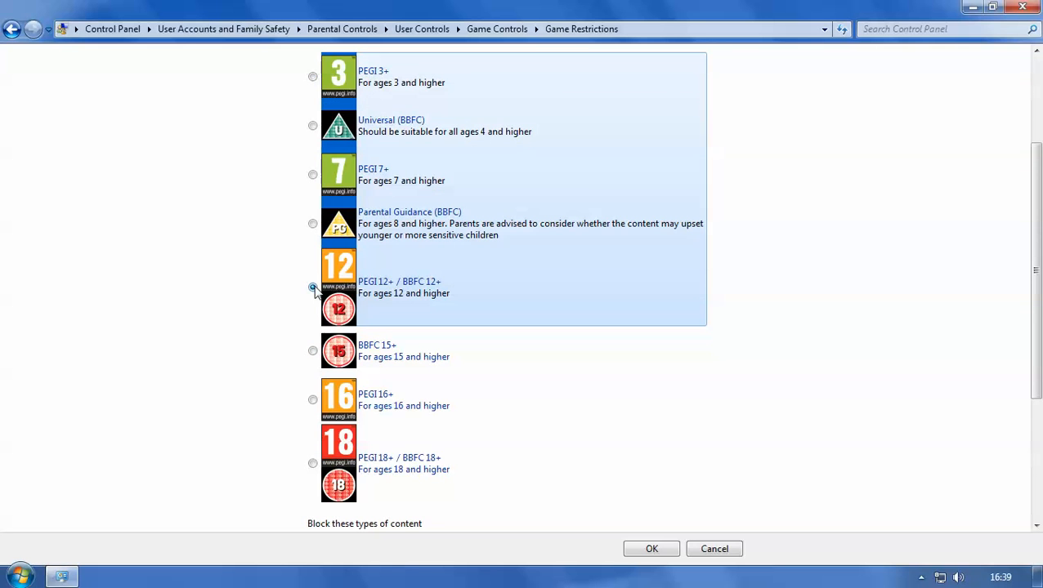
{"action": "scroll", "coordinate": [313, 289], "scroll_direction": "up", "scroll_amount": 1}
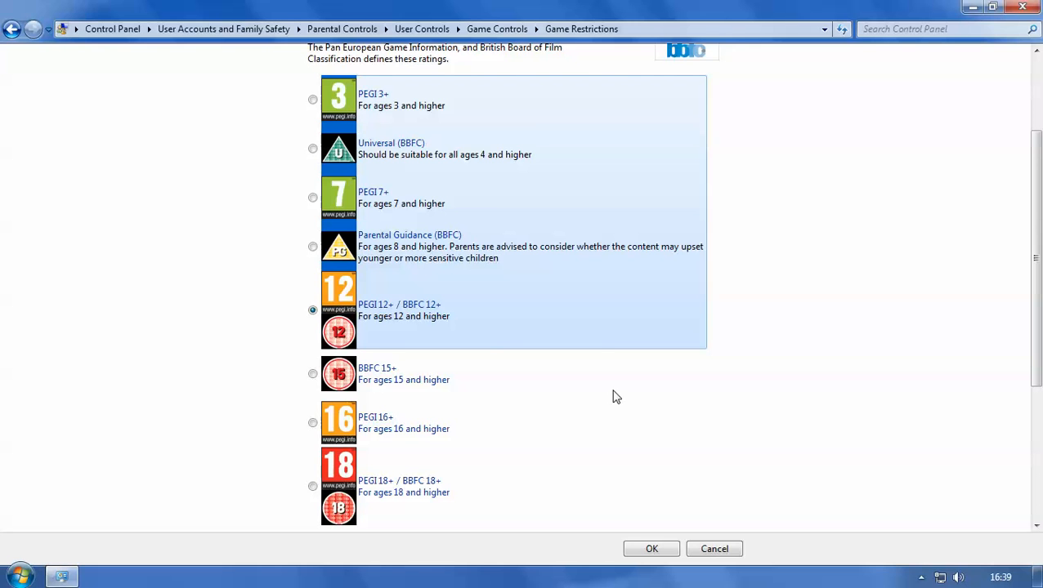
{"action": "left_click", "coordinate": [652, 550]}
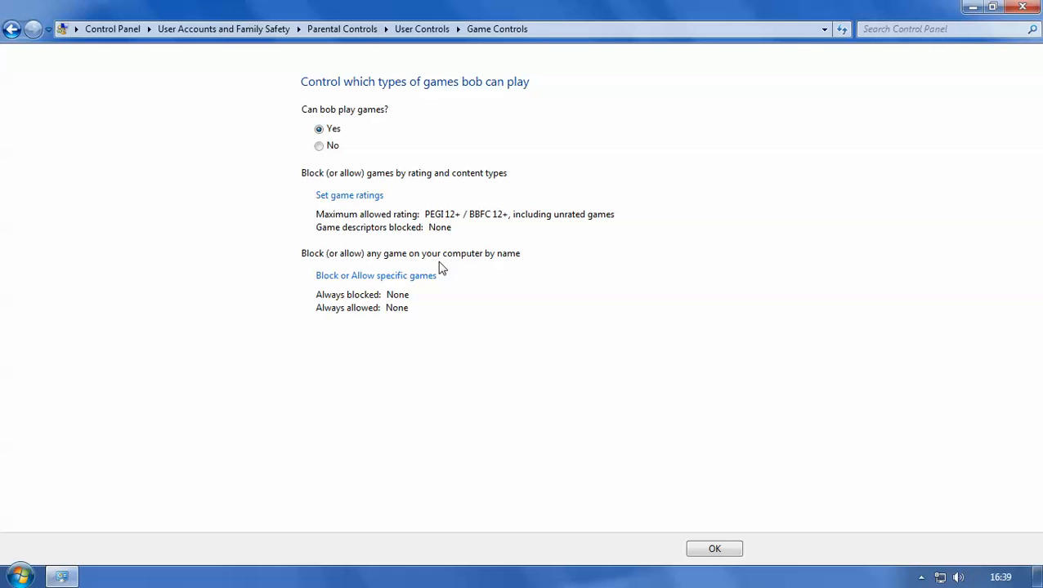
Always block Solitaire in the account's specific game overrides and accept the game controls
{"action": "left_click", "coordinate": [369, 277]}
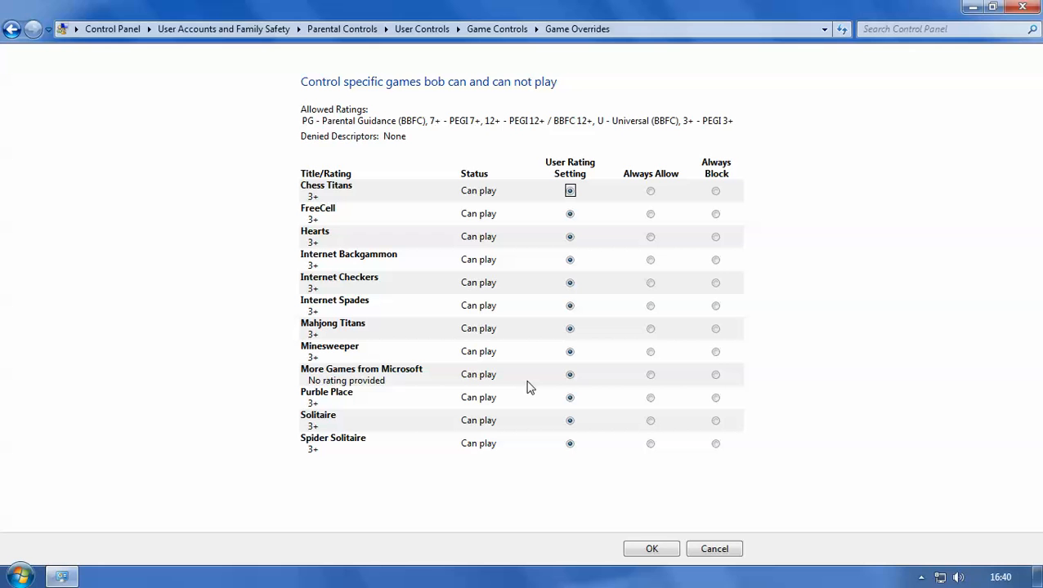
{"action": "left_click", "coordinate": [716, 422]}
{"action": "left_click", "coordinate": [665, 551]}
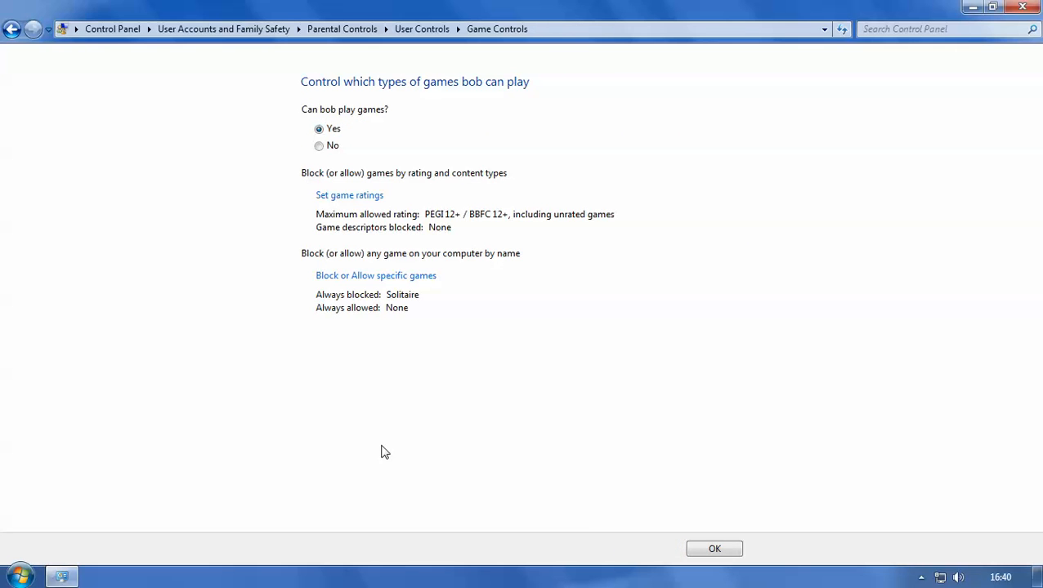
{"action": "left_click", "coordinate": [730, 550]}
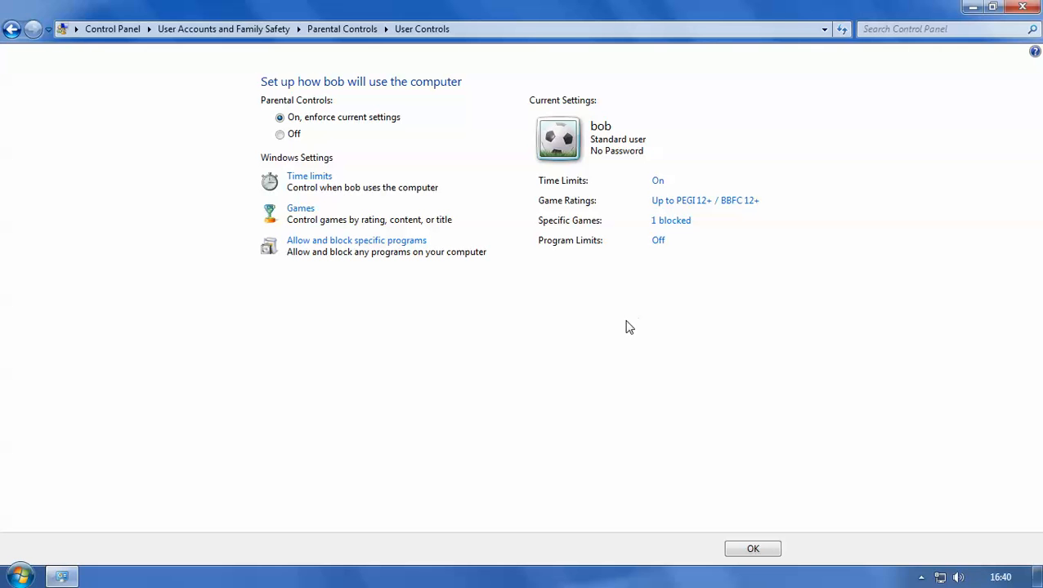
Restrict the account to allowed programs only, and allow FrostWire.exe plus audacity.exe and unins000.exe in the Audacity folder
{"action": "left_click", "coordinate": [333, 244]}
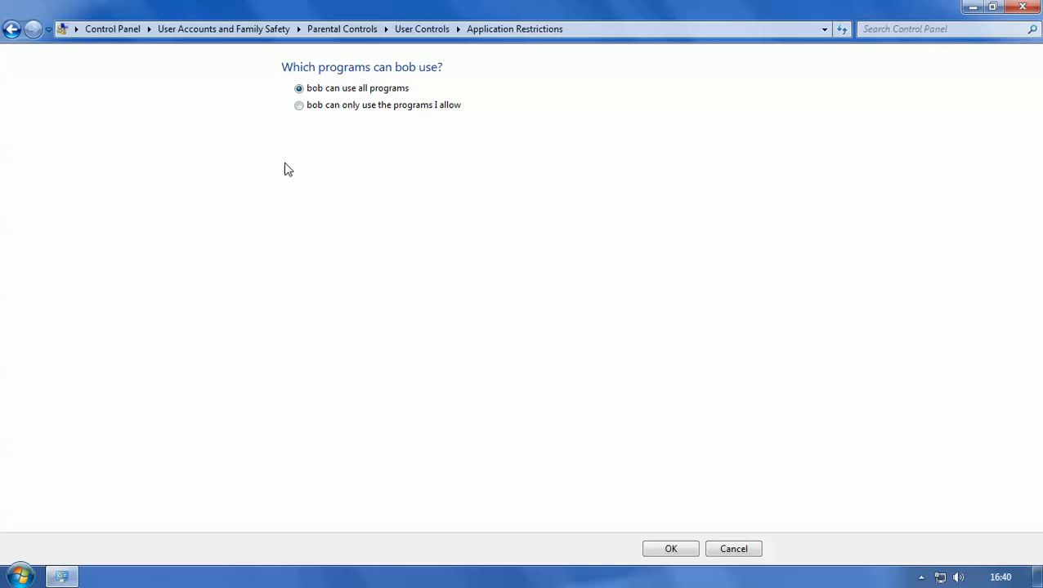
{"action": "left_click", "coordinate": [299, 106]}
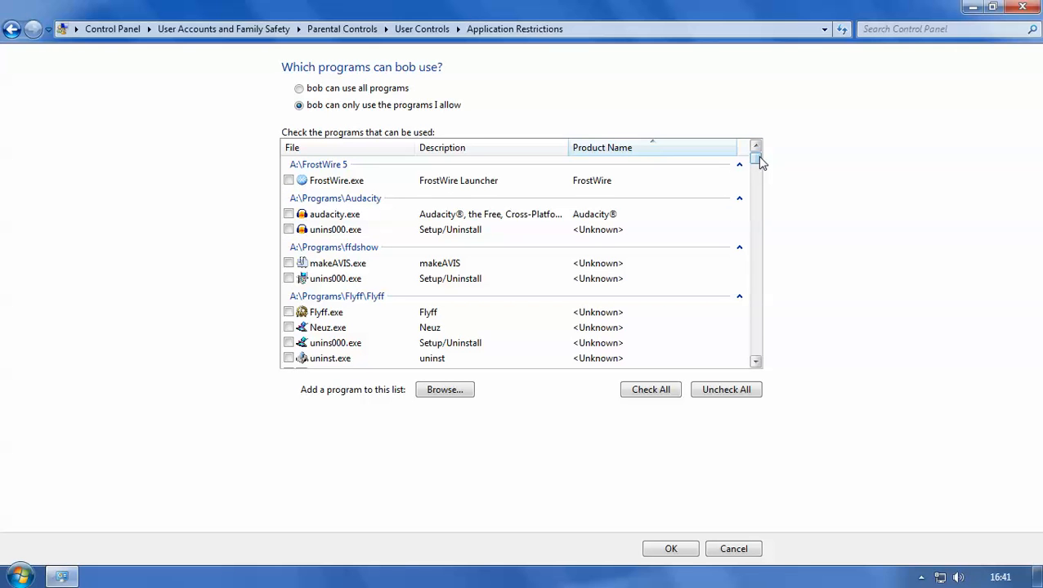
{"action": "mouse_move", "coordinate": [756, 161]}
{"action": "left_mouse_down"}
{"action": "mouse_move", "coordinate": [756, 177]}
{"action": "mouse_move", "coordinate": [756, 164]}
{"action": "left_mouse_up"}
{"action": "left_click", "coordinate": [289, 180]}
{"action": "left_click", "coordinate": [288, 215]}
{"action": "scroll", "coordinate": [227, 283], "scroll_direction": "down", "scroll_amount": 2}
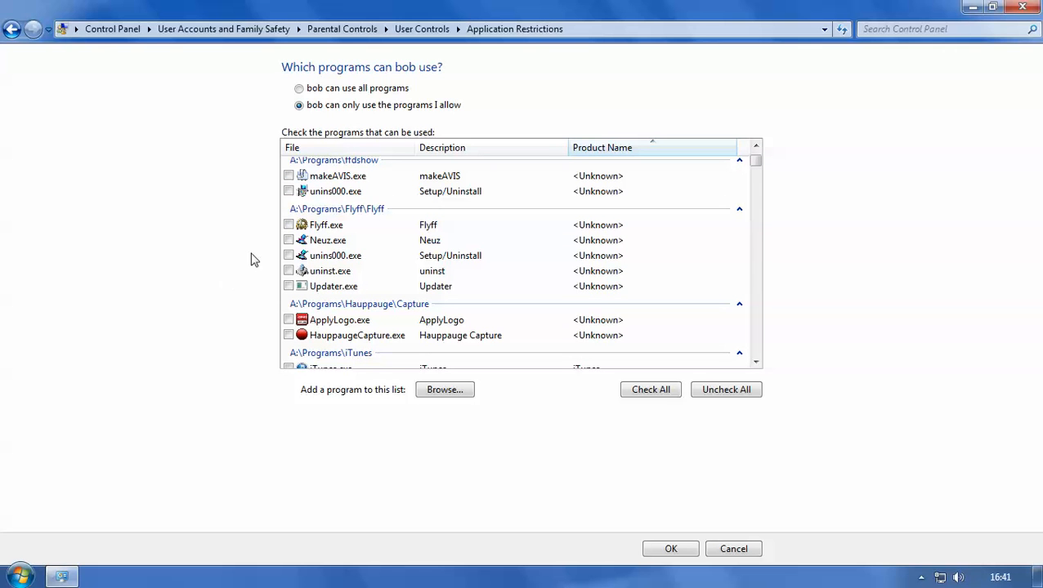
Allow all five programs in the Flyff folder: Flyff.exe, Neuz.exe, unins000.exe, uninst.exe and Updater.exe
{"action": "left_click", "coordinate": [288, 225]}
{"action": "left_click", "coordinate": [289, 256]}
{"action": "left_click", "coordinate": [289, 271]}
{"action": "left_click", "coordinate": [288, 286]}
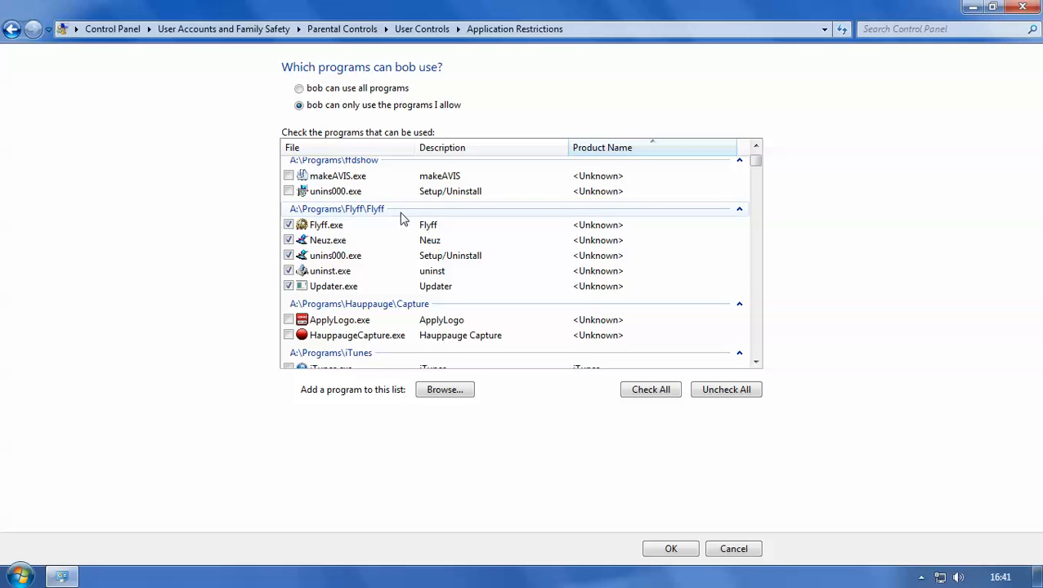
Allow iTurbo.exe and uninstall.exe in the HIS iTurbo folder
{"action": "scroll", "coordinate": [409, 270], "scroll_direction": "down", "scroll_amount": 5}
{"action": "scroll", "coordinate": [414, 278], "scroll_direction": "down", "scroll_amount": 15}
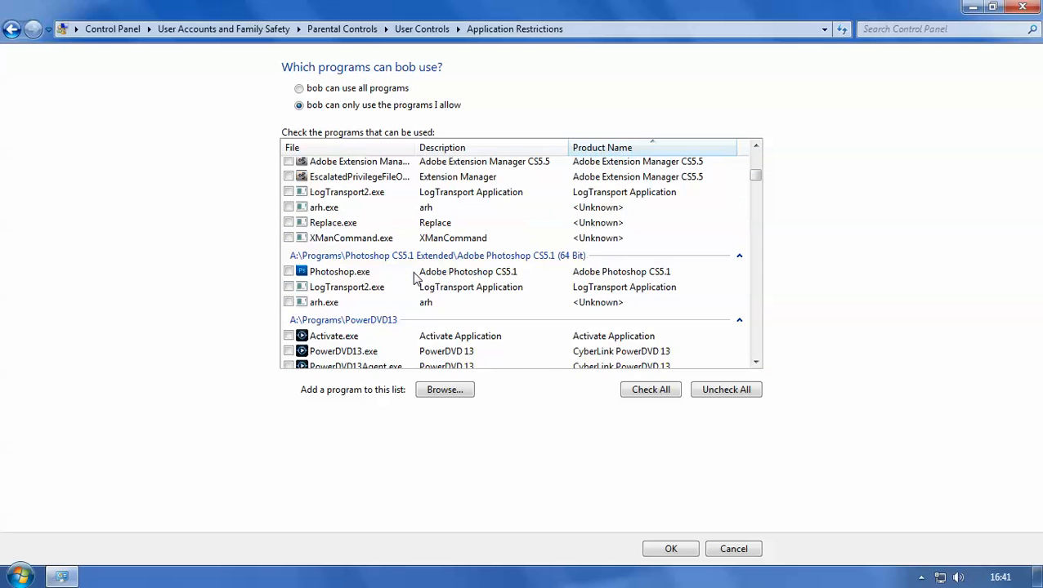
{"action": "scroll", "coordinate": [415, 279], "scroll_direction": "down", "scroll_amount": 15}
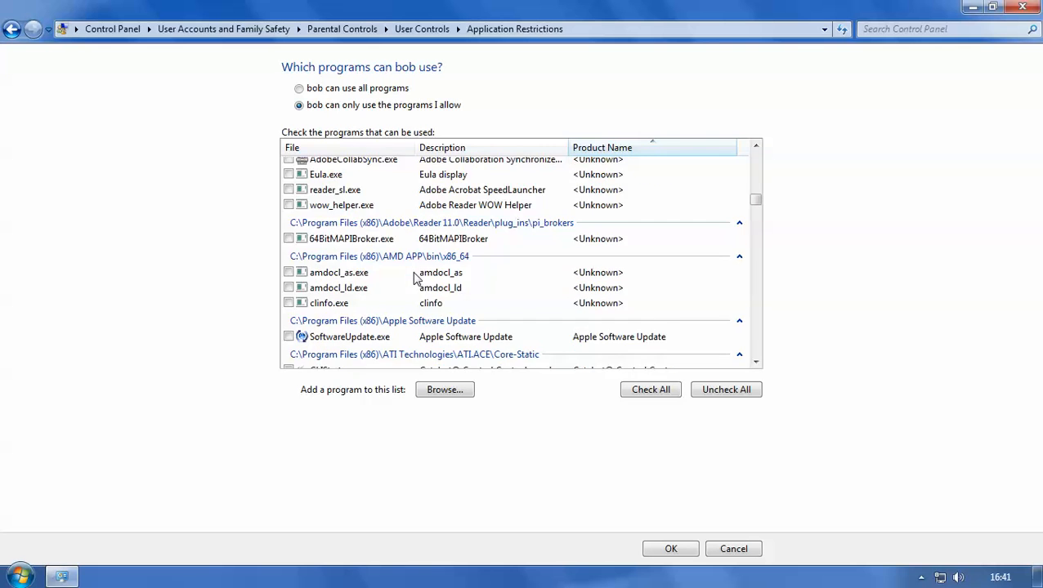
{"action": "scroll", "coordinate": [414, 278], "scroll_direction": "down", "scroll_amount": 15}
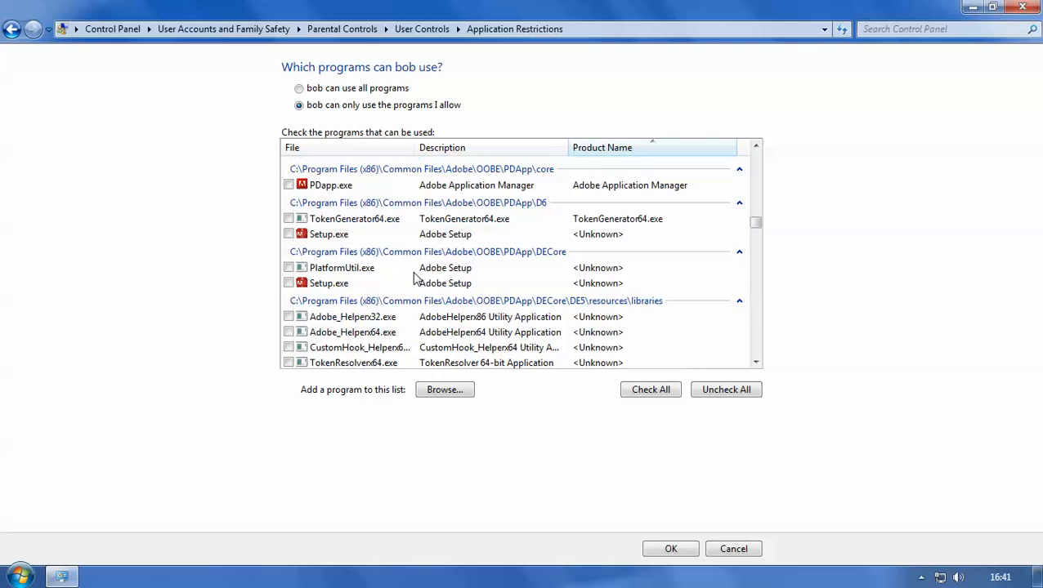
{"action": "scroll", "coordinate": [415, 279], "scroll_direction": "down", "scroll_amount": 5}
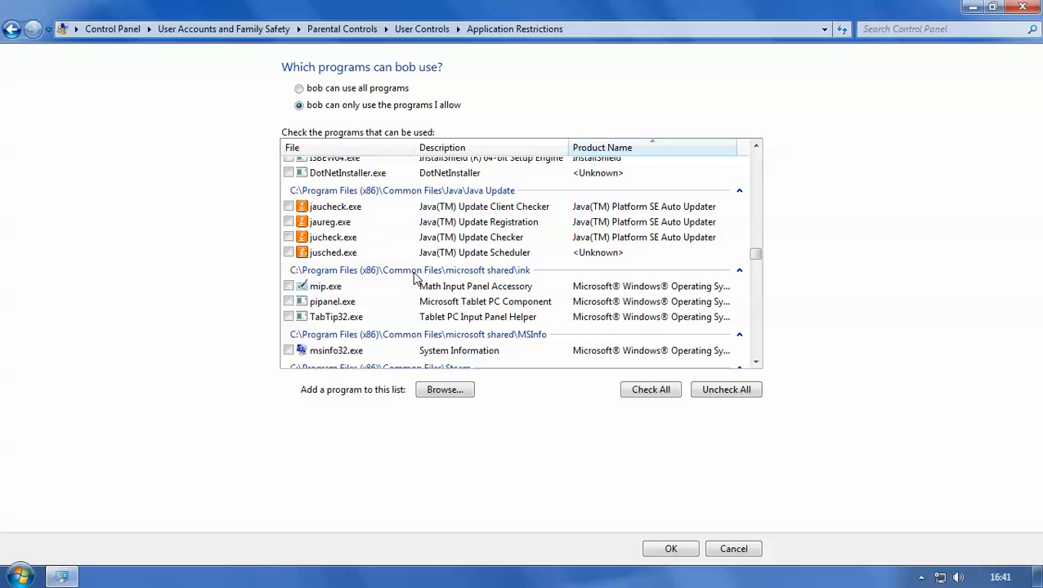
{"action": "scroll", "coordinate": [414, 279], "scroll_direction": "down", "scroll_amount": 4}
{"action": "scroll", "coordinate": [414, 279], "scroll_direction": "down", "scroll_amount": 3}
{"action": "scroll", "coordinate": [415, 279], "scroll_direction": "up", "scroll_amount": 2}
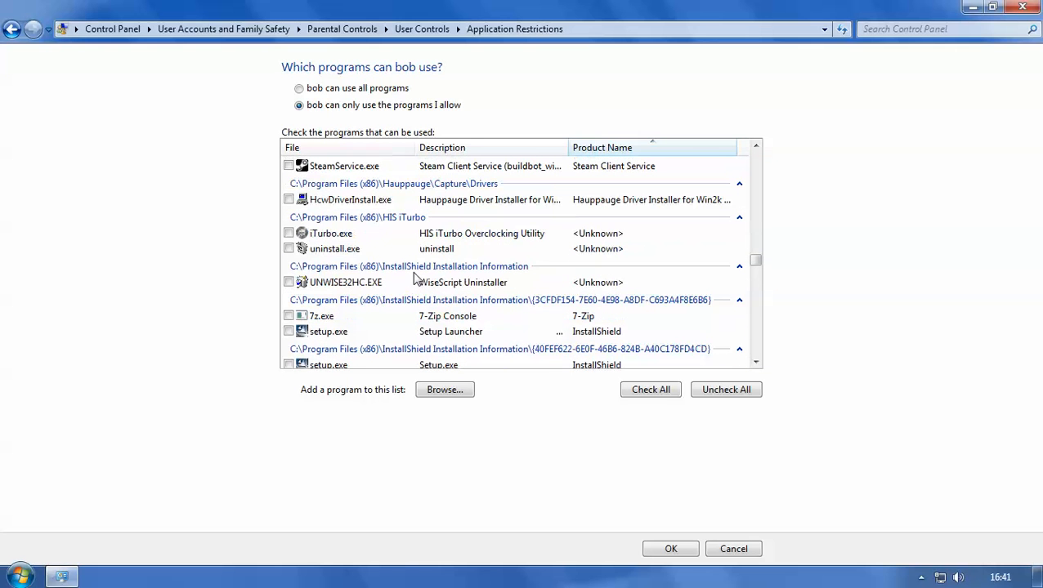
{"action": "left_click", "coordinate": [288, 234]}
{"action": "left_click", "coordinate": [288, 249]}
Examine the remaining installed programs offered in the list, through to those in the Windows folders
{"action": "scroll", "coordinate": [348, 281], "scroll_direction": "down", "scroll_amount": 2}
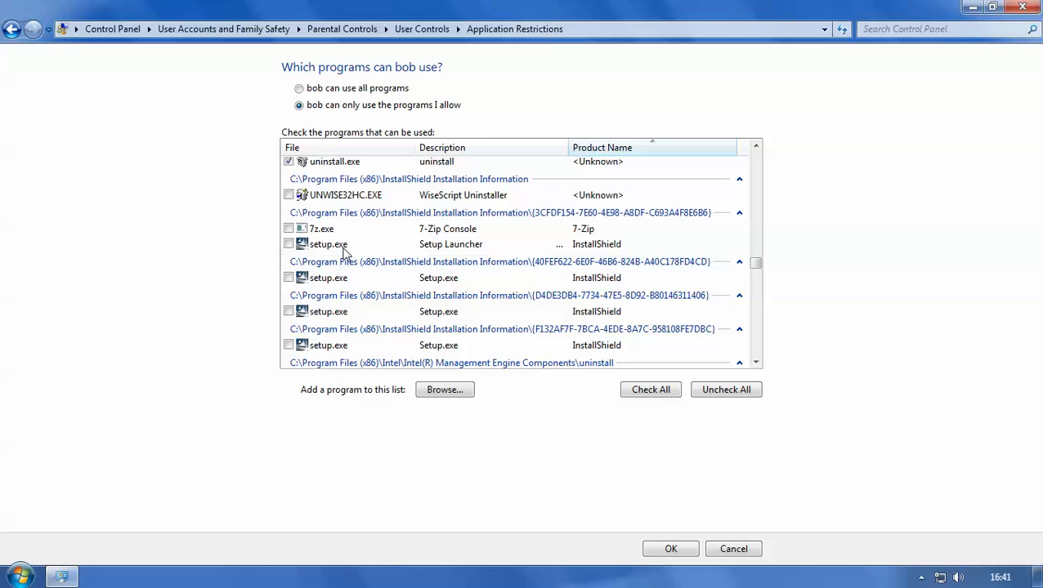
{"action": "scroll", "coordinate": [343, 254], "scroll_direction": "down", "scroll_amount": 4}
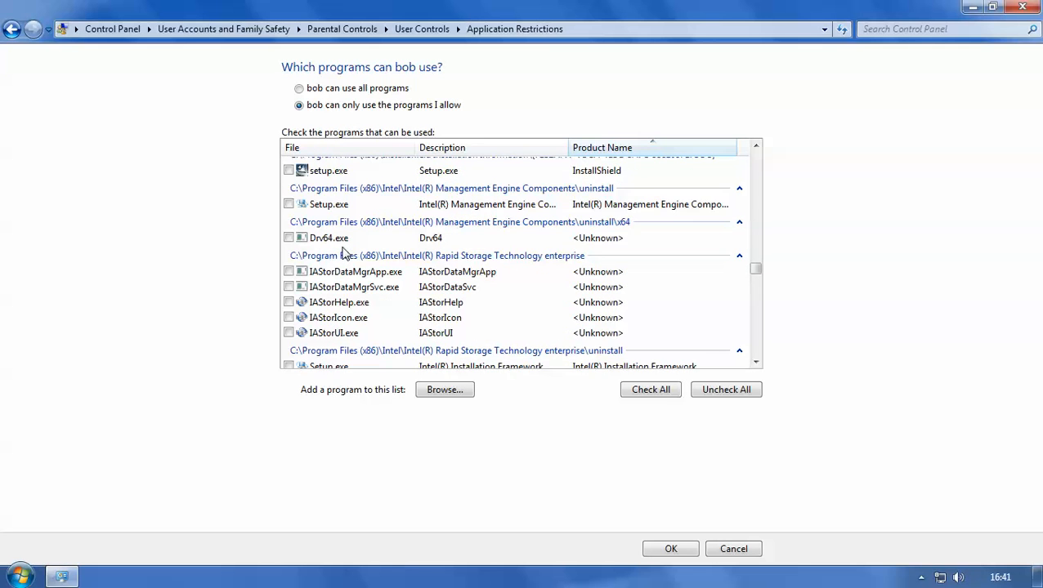
{"action": "scroll", "coordinate": [344, 254], "scroll_direction": "up", "scroll_amount": 2}
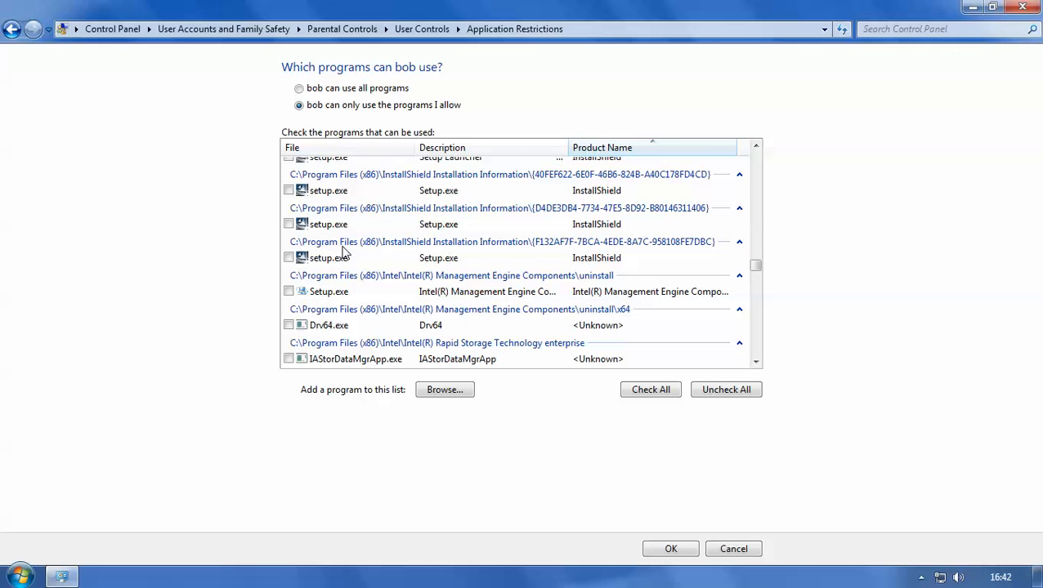
{"action": "scroll", "coordinate": [311, 303], "scroll_direction": "down", "scroll_amount": 4}
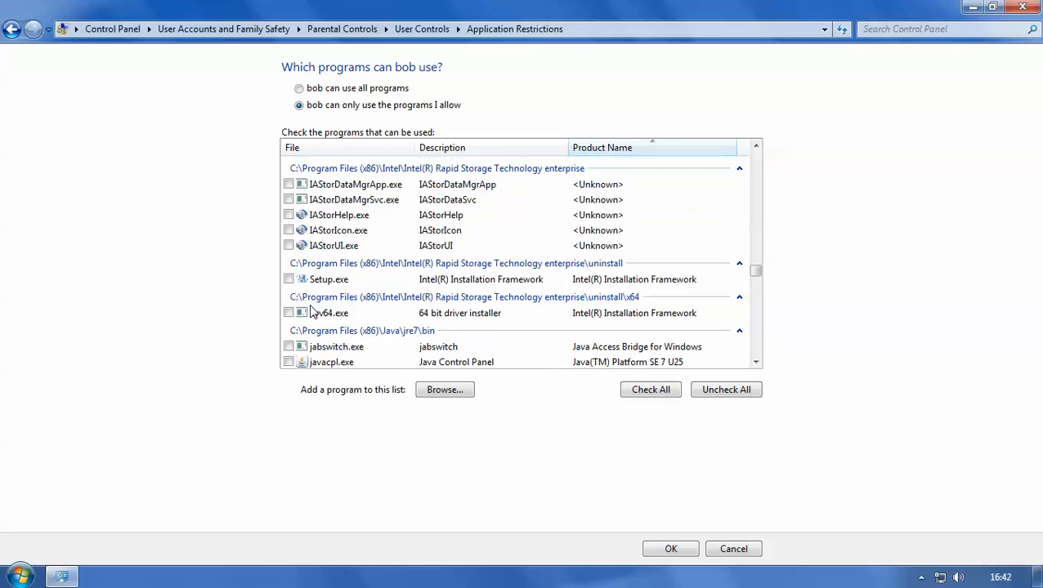
{"action": "scroll", "coordinate": [312, 313], "scroll_direction": "down", "scroll_amount": 12}
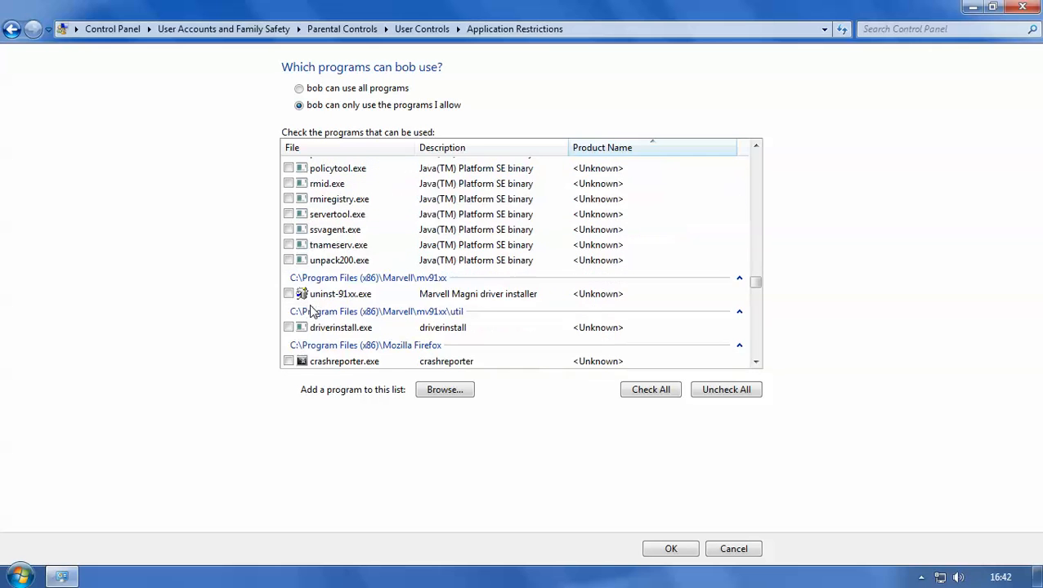
{"action": "scroll", "coordinate": [311, 312], "scroll_direction": "down", "scroll_amount": 2}
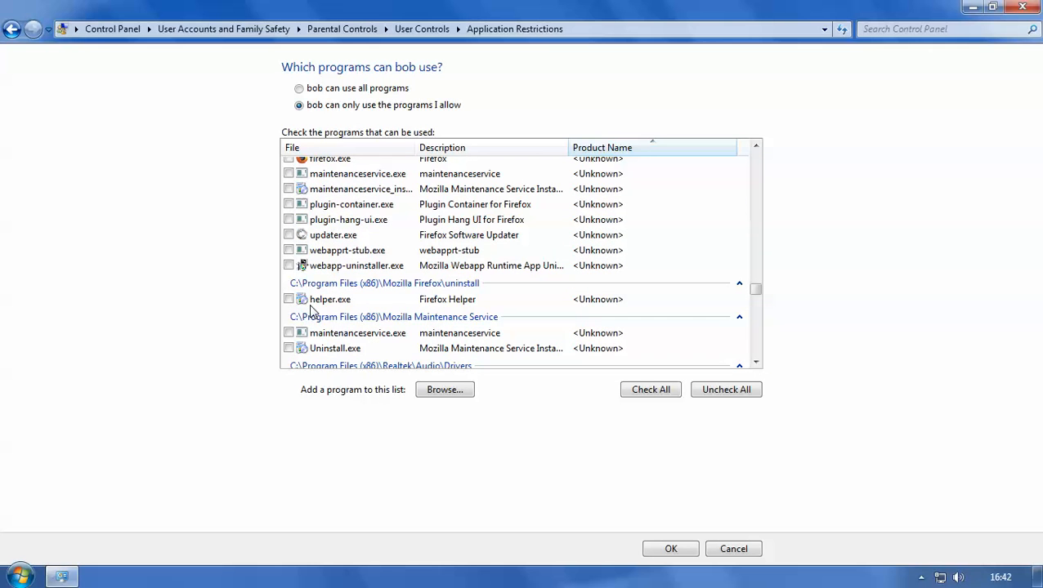
{"action": "scroll", "coordinate": [312, 311], "scroll_direction": "down", "scroll_amount": 6}
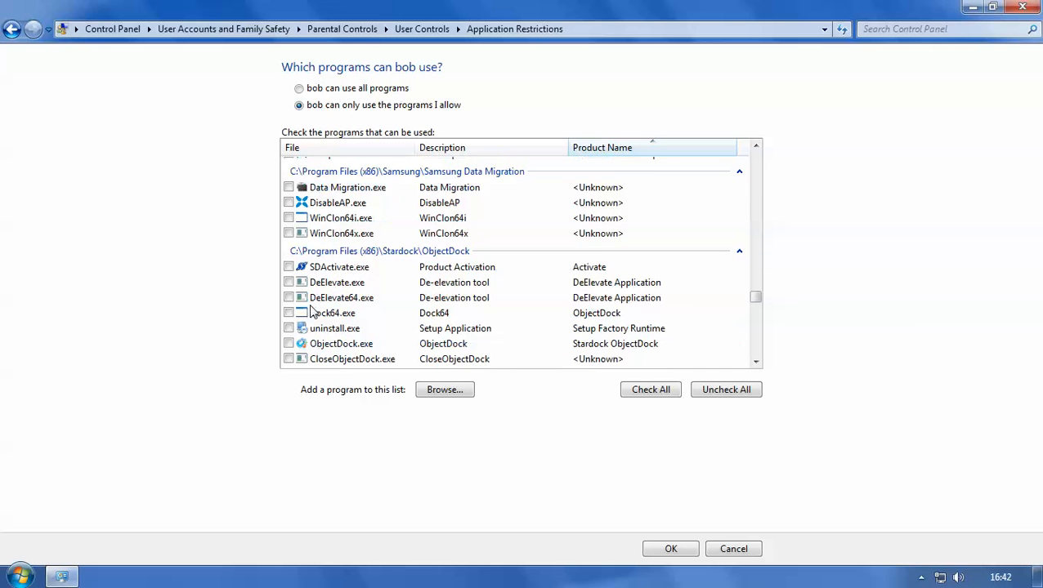
{"action": "scroll", "coordinate": [312, 313], "scroll_direction": "down", "scroll_amount": 8}
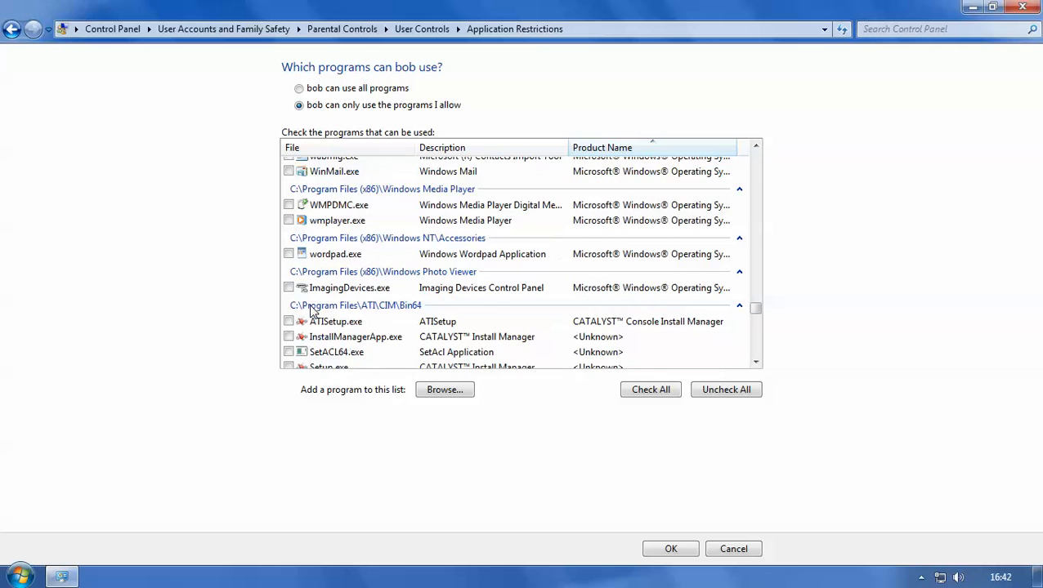
{"action": "scroll", "coordinate": [312, 311], "scroll_direction": "up", "scroll_amount": 2}
{"action": "scroll", "coordinate": [312, 311], "scroll_direction": "up", "scroll_amount": 4}
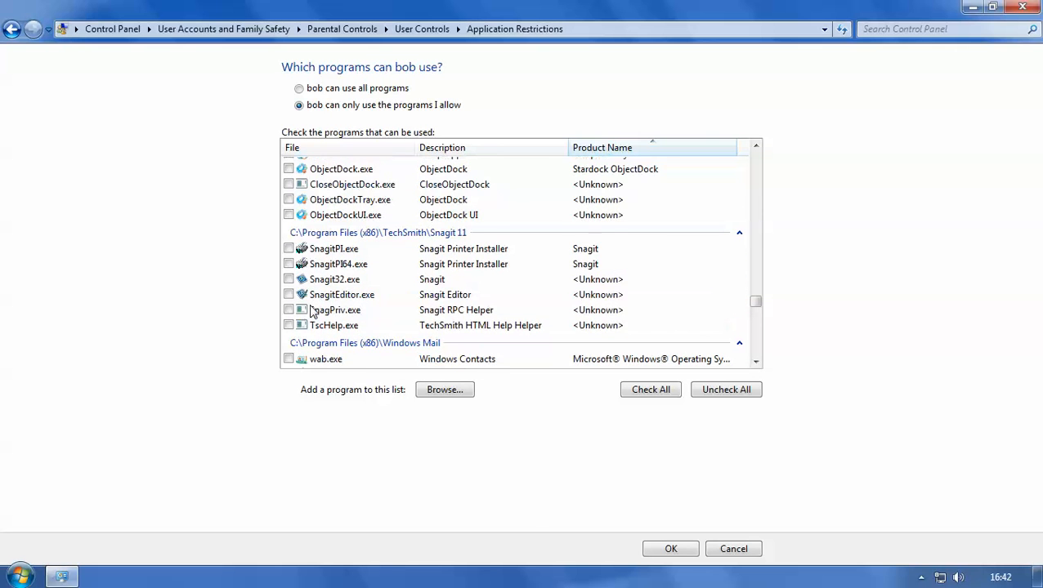
{"action": "scroll", "coordinate": [312, 312], "scroll_direction": "down", "scroll_amount": 10}
{"action": "scroll", "coordinate": [312, 311], "scroll_direction": "down", "scroll_amount": 4}
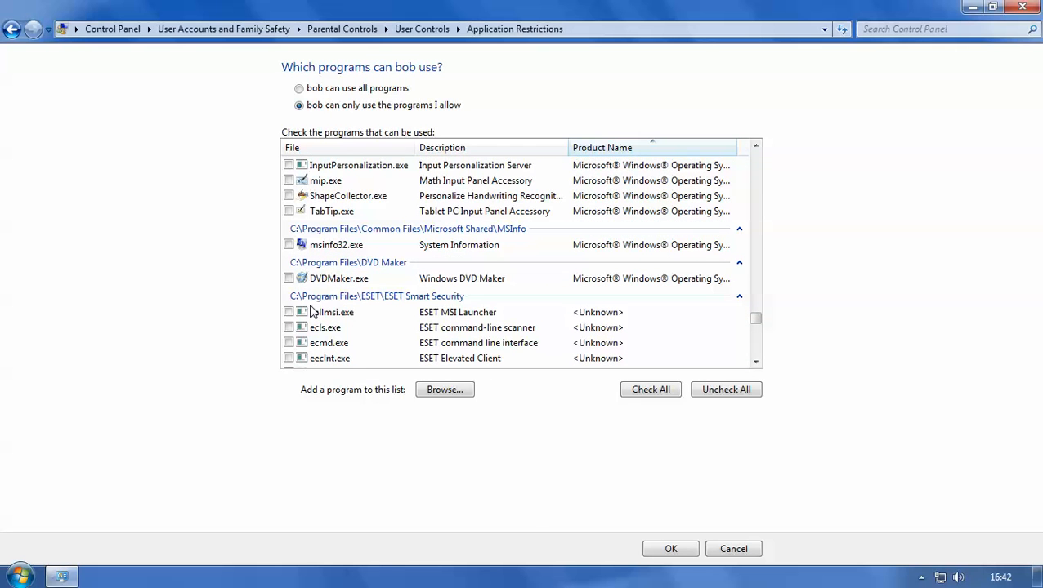
{"action": "scroll", "coordinate": [311, 312], "scroll_direction": "down", "scroll_amount": 4}
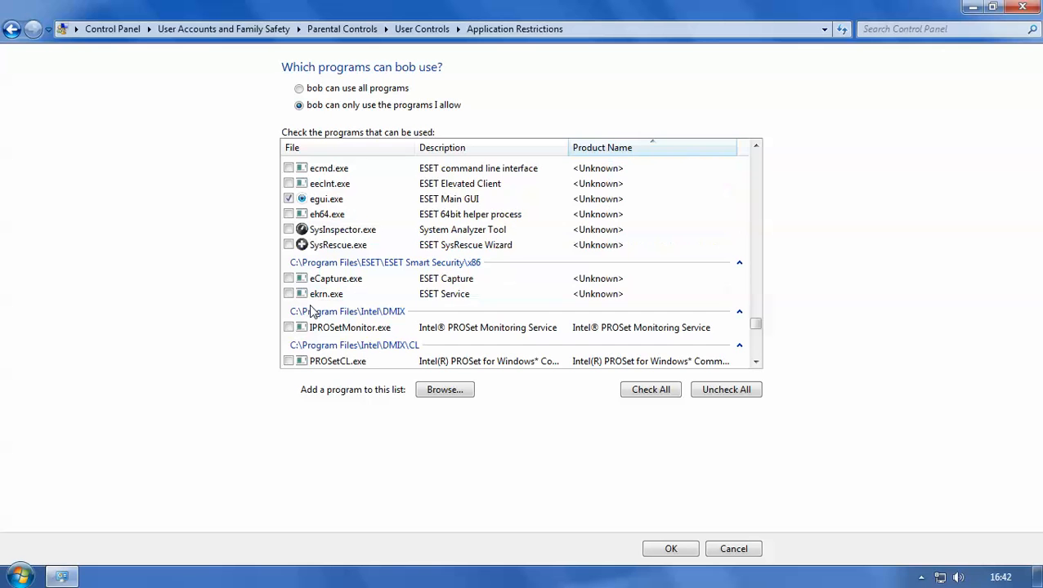
{"action": "scroll", "coordinate": [311, 312], "scroll_direction": "down", "scroll_amount": 3}
{"action": "scroll", "coordinate": [312, 311], "scroll_direction": "down", "scroll_amount": 15}
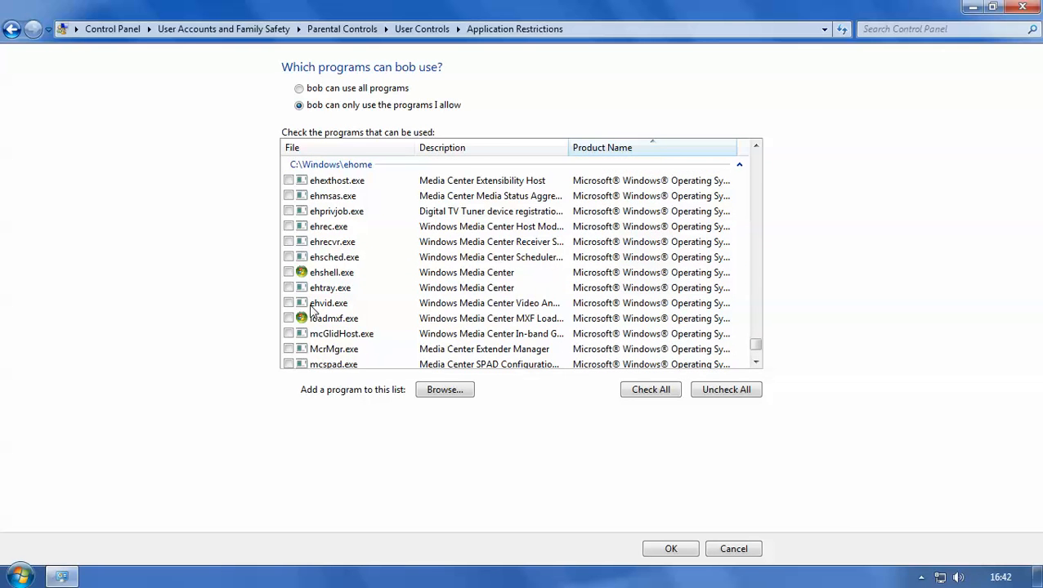
{"action": "scroll", "coordinate": [312, 311], "scroll_direction": "up", "scroll_amount": 15}
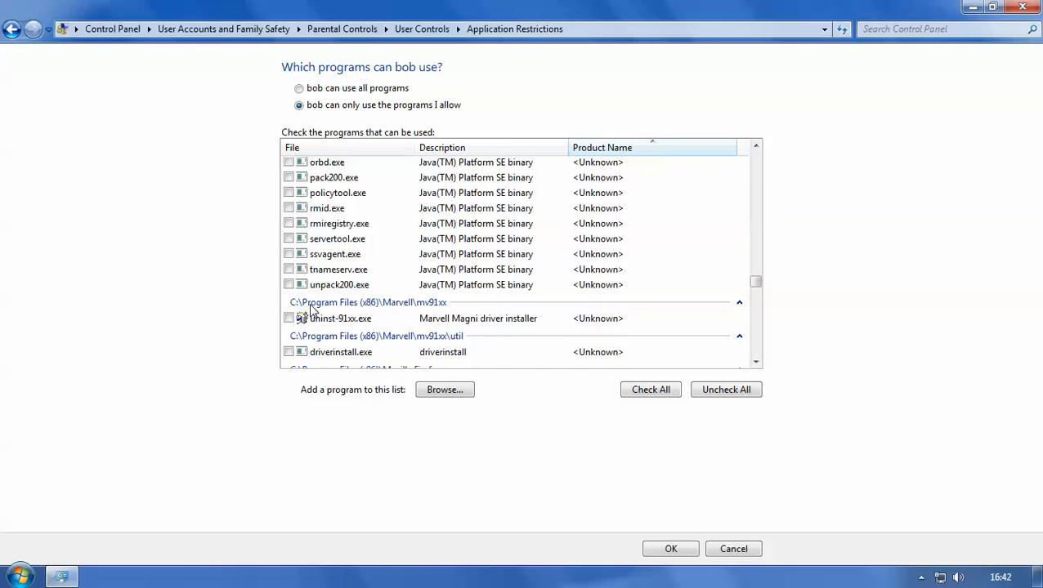
Allow iTurbo.exe but not its uninstall.exe in the HIS iTurbo folder, and also allow SteamService.exe
{"action": "scroll", "coordinate": [311, 311], "scroll_direction": "up", "scroll_amount": 8}
{"action": "scroll", "coordinate": [311, 312], "scroll_direction": "down", "scroll_amount": 5}
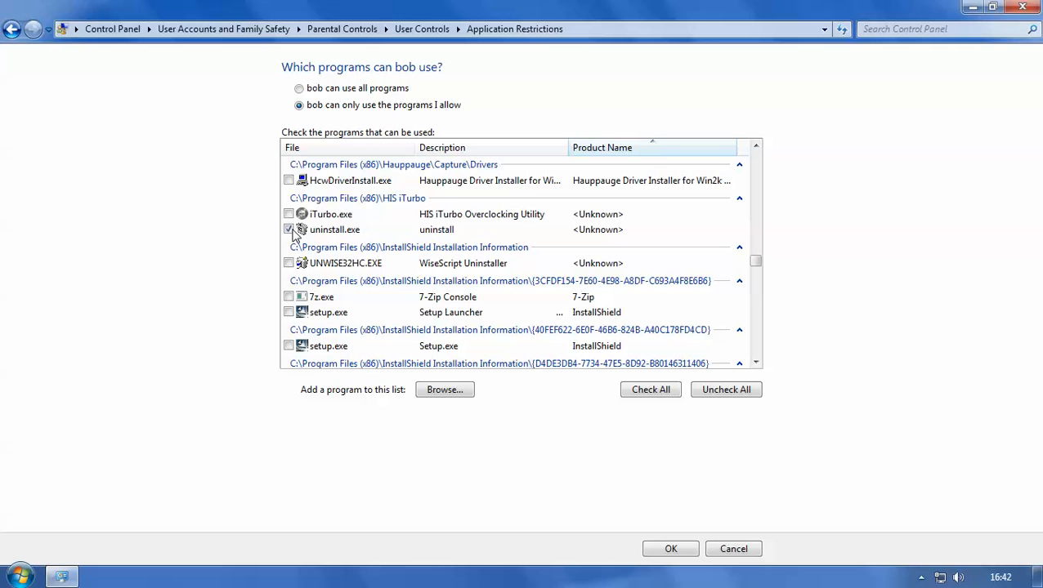
{"action": "scroll", "coordinate": [682, 446], "scroll_direction": "down", "scroll_amount": 3}
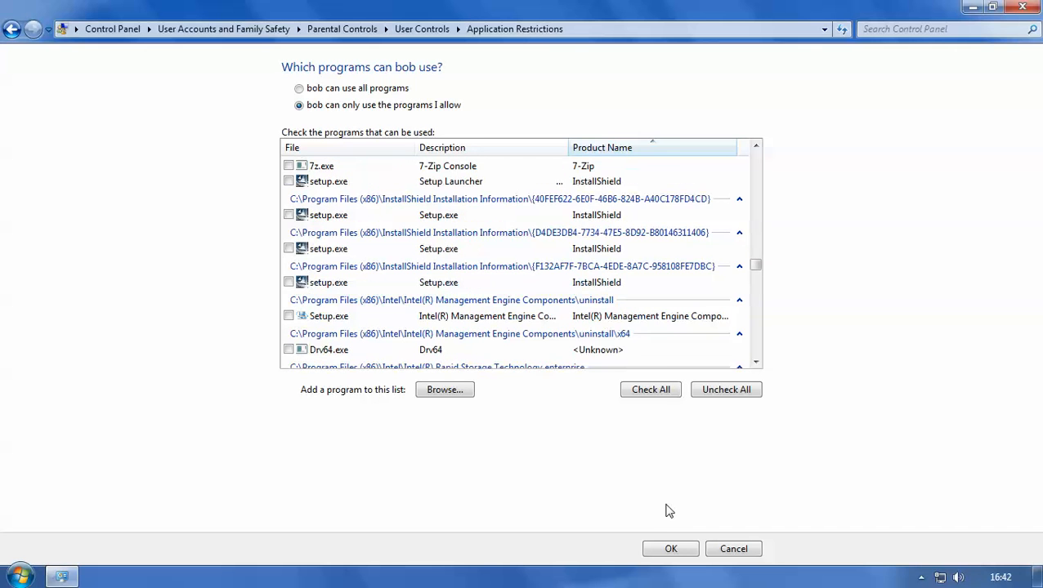
{"action": "scroll", "coordinate": [667, 511], "scroll_direction": "up", "scroll_amount": 4}
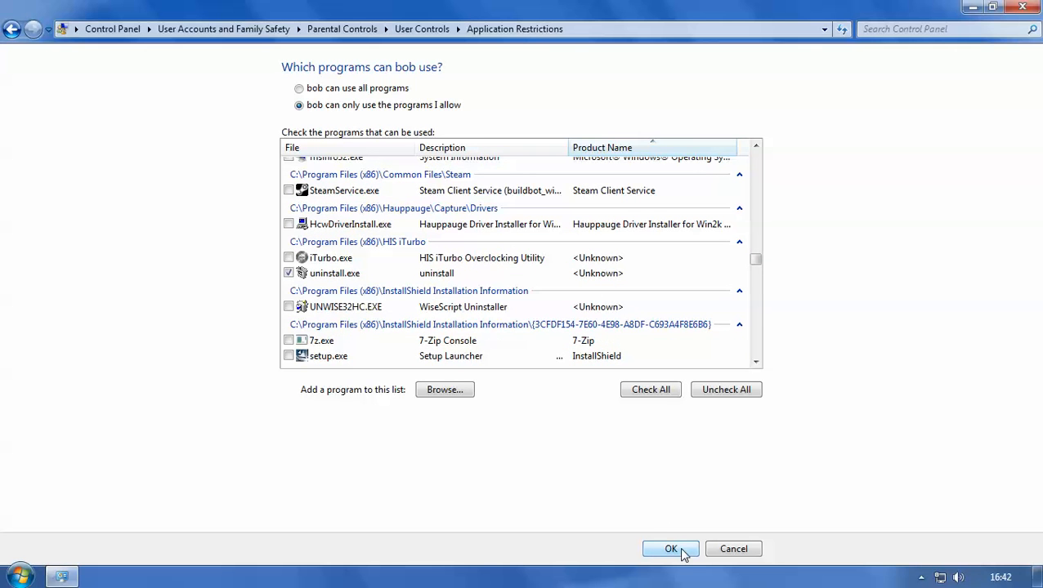
{"action": "left_click", "coordinate": [288, 258]}
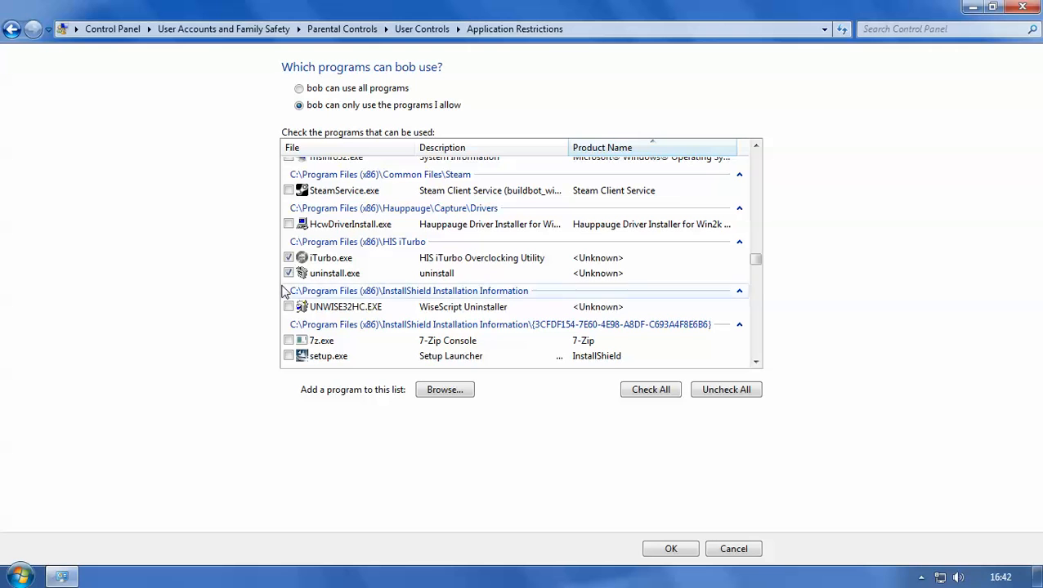
{"action": "left_click", "coordinate": [289, 273]}
{"action": "scroll", "coordinate": [229, 287], "scroll_direction": "up", "scroll_amount": 2}
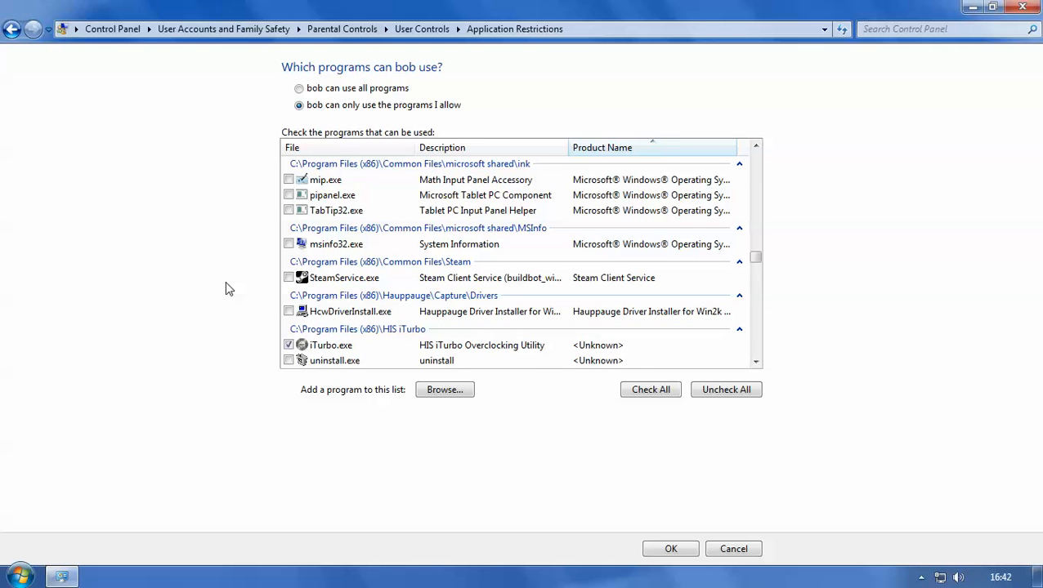
{"action": "left_click", "coordinate": [288, 279]}
Remove the Audacity uninstaller unins000.exe from the account's allowed programs
{"action": "scroll", "coordinate": [207, 284], "scroll_direction": "up", "scroll_amount": 15}
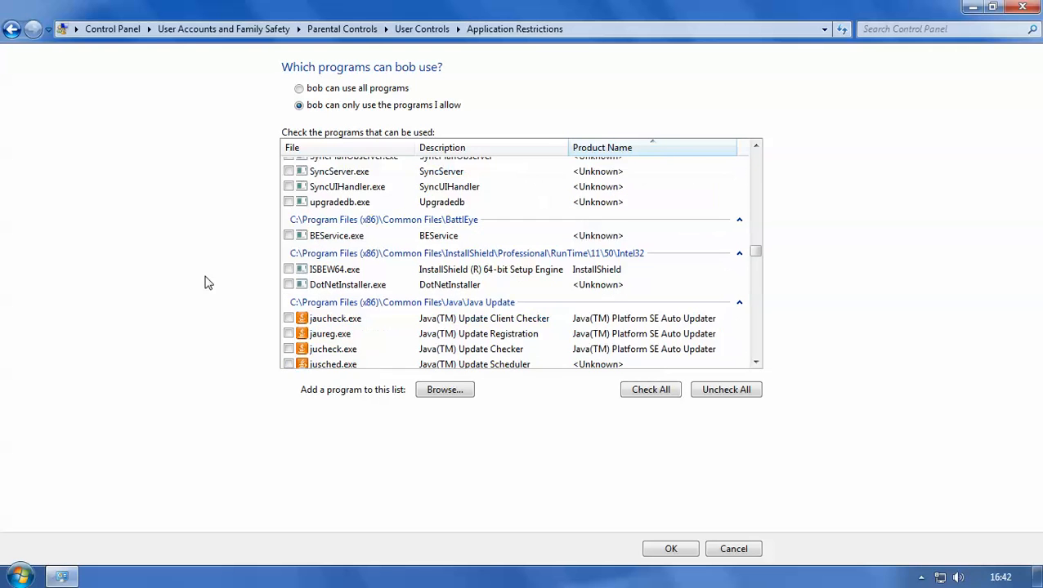
{"action": "scroll", "coordinate": [207, 284], "scroll_direction": "up", "scroll_amount": 5}
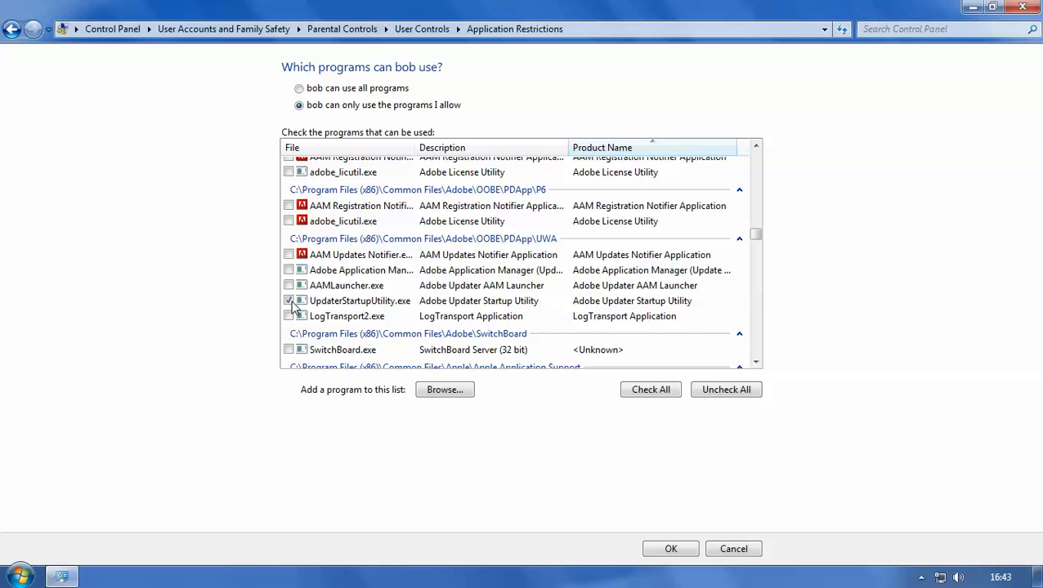
{"action": "scroll", "coordinate": [376, 311], "scroll_direction": "up", "scroll_amount": 15}
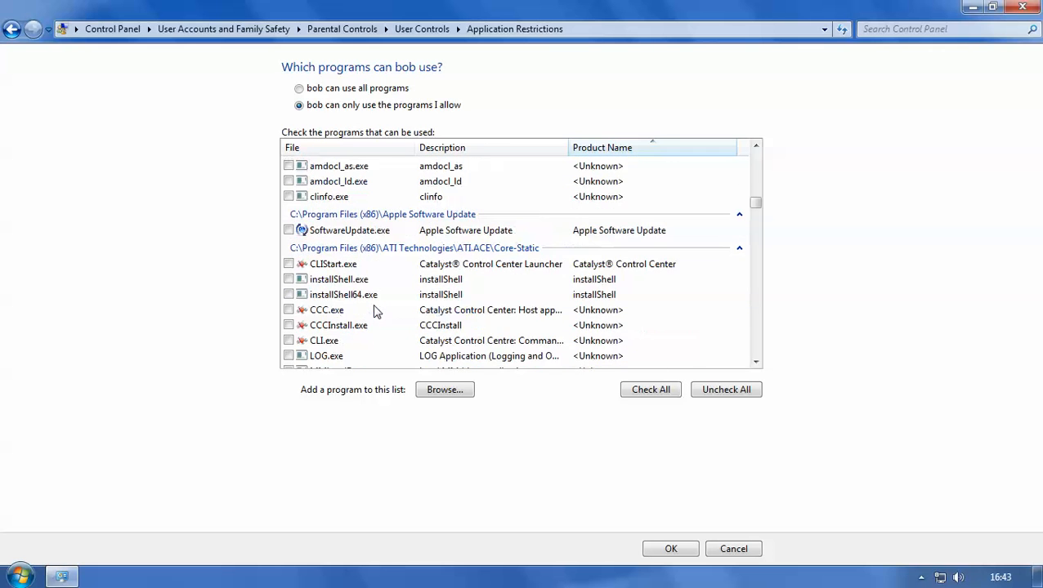
{"action": "scroll", "coordinate": [376, 312], "scroll_direction": "up", "scroll_amount": 15}
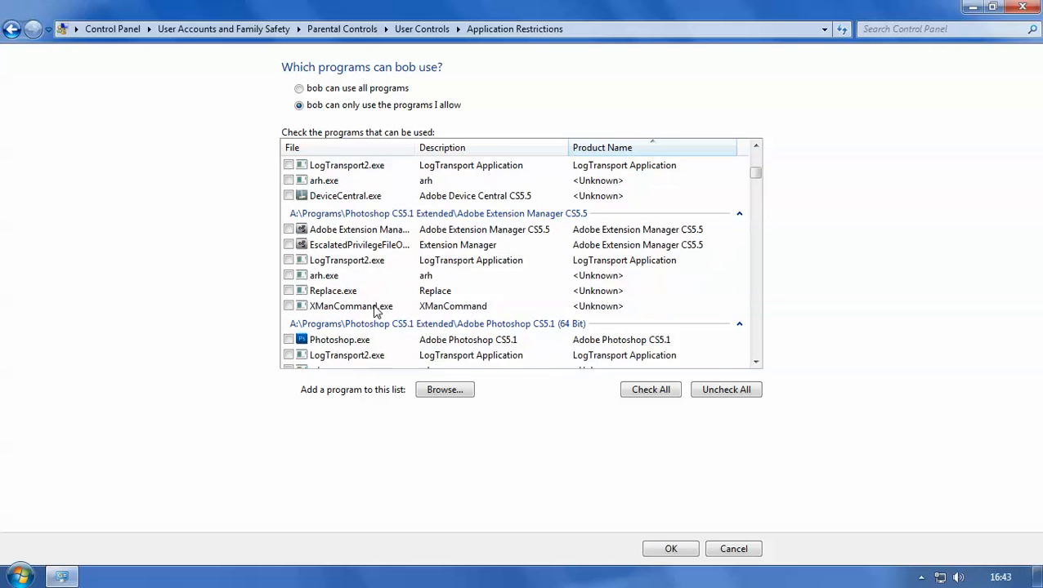
{"action": "scroll", "coordinate": [376, 311], "scroll_direction": "up", "scroll_amount": 15}
{"action": "scroll", "coordinate": [375, 311], "scroll_direction": "down", "scroll_amount": 2}
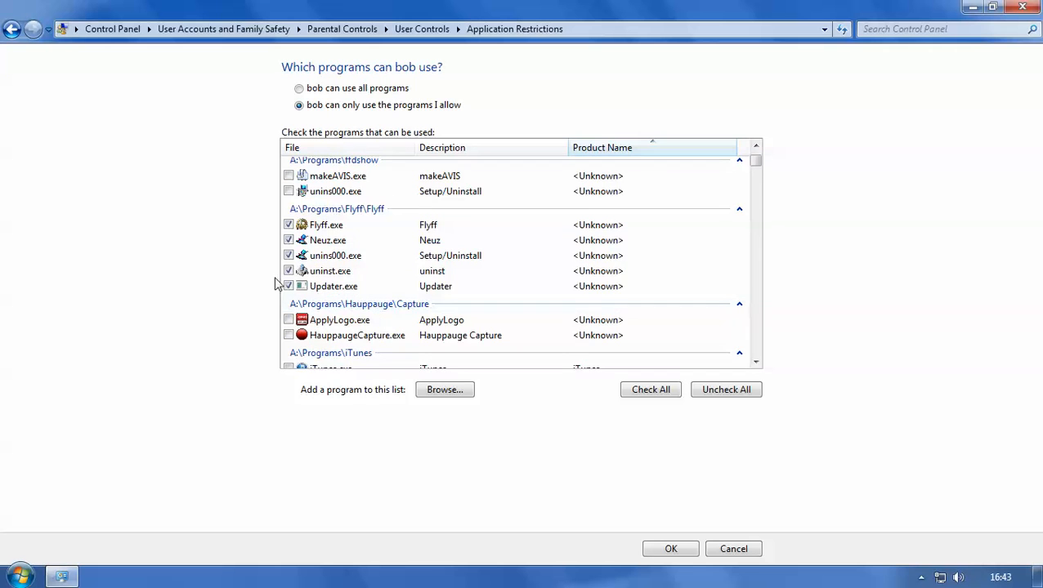
{"action": "scroll", "coordinate": [289, 286], "scroll_direction": "up", "scroll_amount": 1}
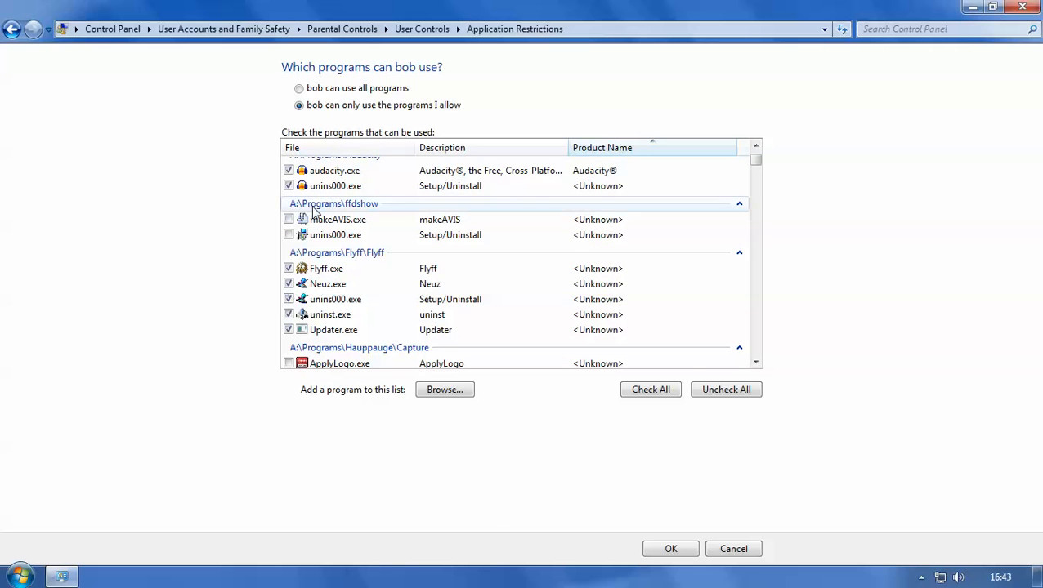
{"action": "scroll", "coordinate": [310, 214], "scroll_direction": "up", "scroll_amount": 1}
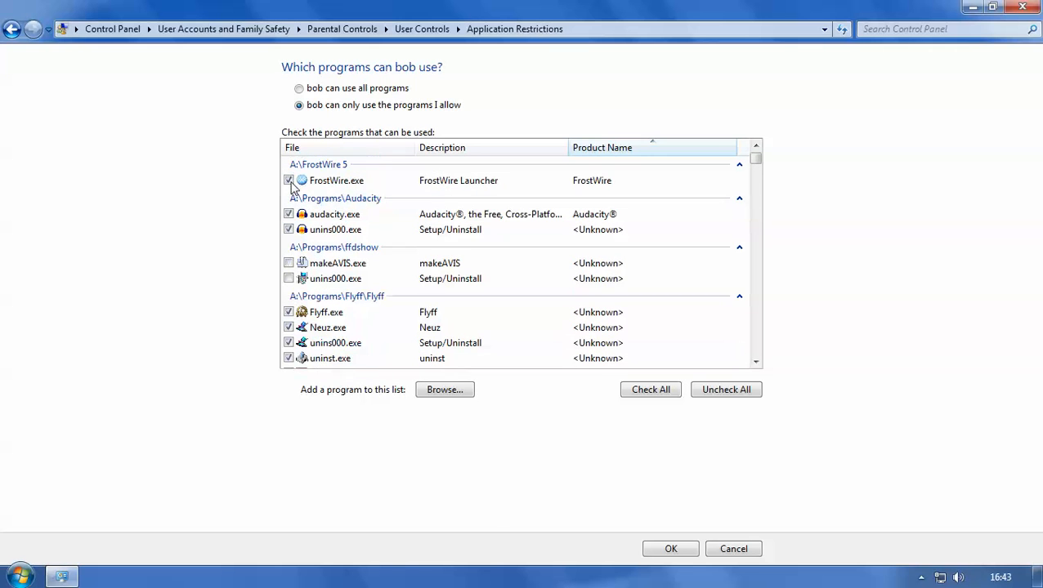
{"action": "left_click", "coordinate": [289, 229]}
Allow Photoshop.exe and accept the program restrictions together with the account's Parental Controls settings
{"action": "scroll", "coordinate": [232, 285], "scroll_direction": "down", "scroll_amount": 3}
{"action": "scroll", "coordinate": [232, 284], "scroll_direction": "down", "scroll_amount": 2}
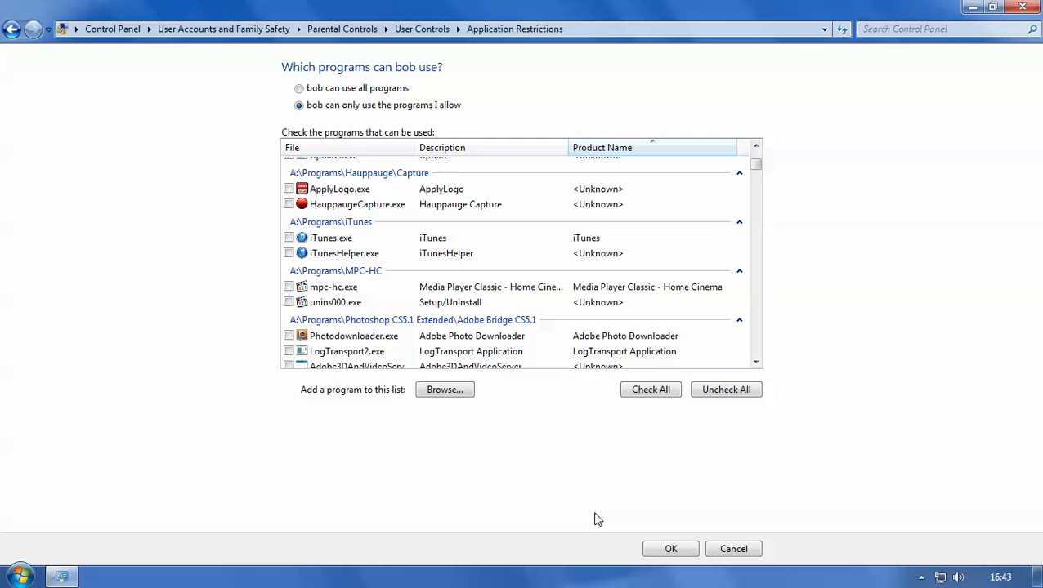
{"action": "scroll", "coordinate": [405, 335], "scroll_direction": "down", "scroll_amount": 3}
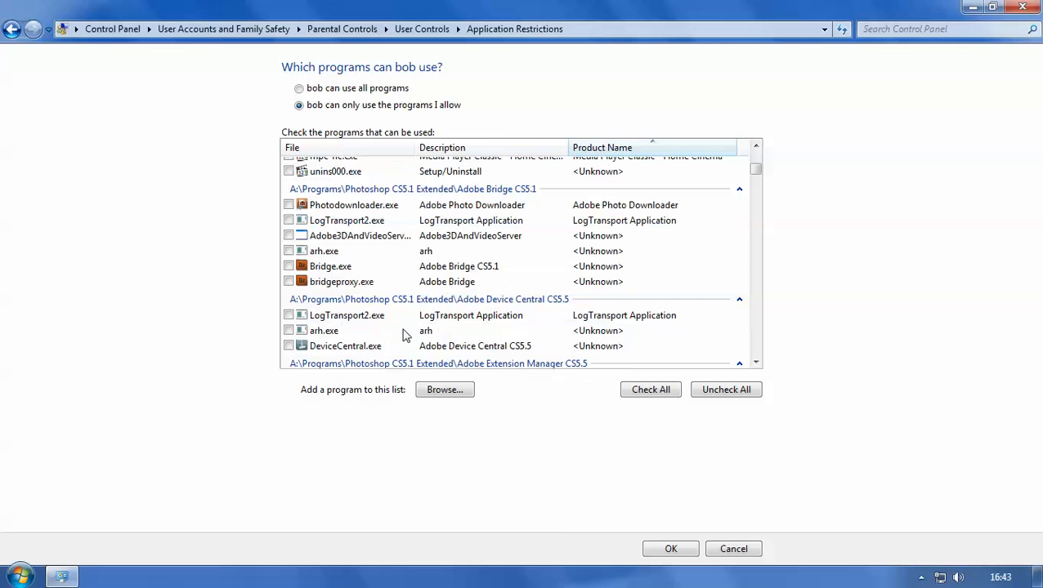
{"action": "scroll", "coordinate": [404, 335], "scroll_direction": "down", "scroll_amount": 4}
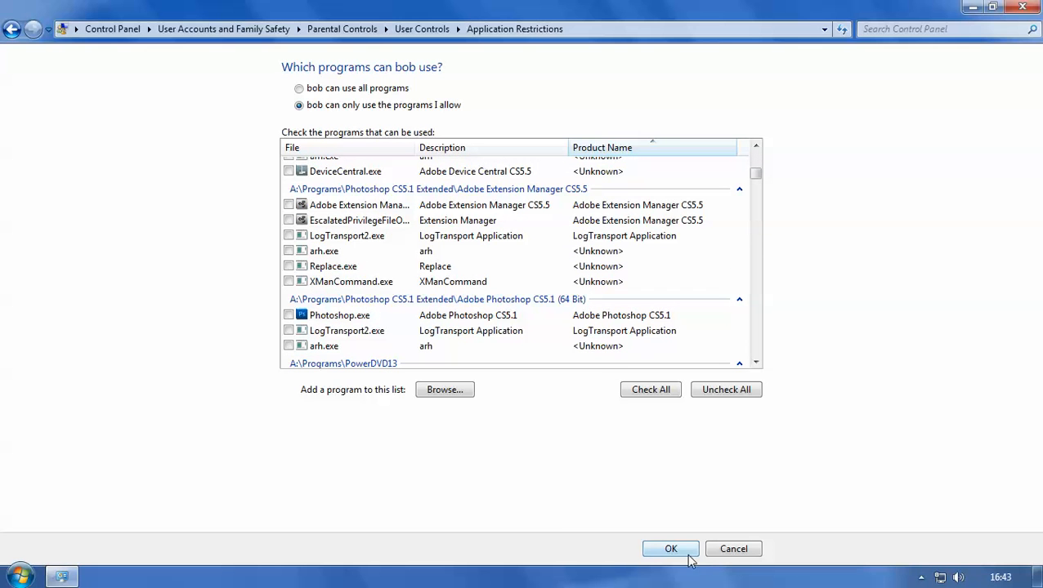
{"action": "left_click", "coordinate": [289, 316]}
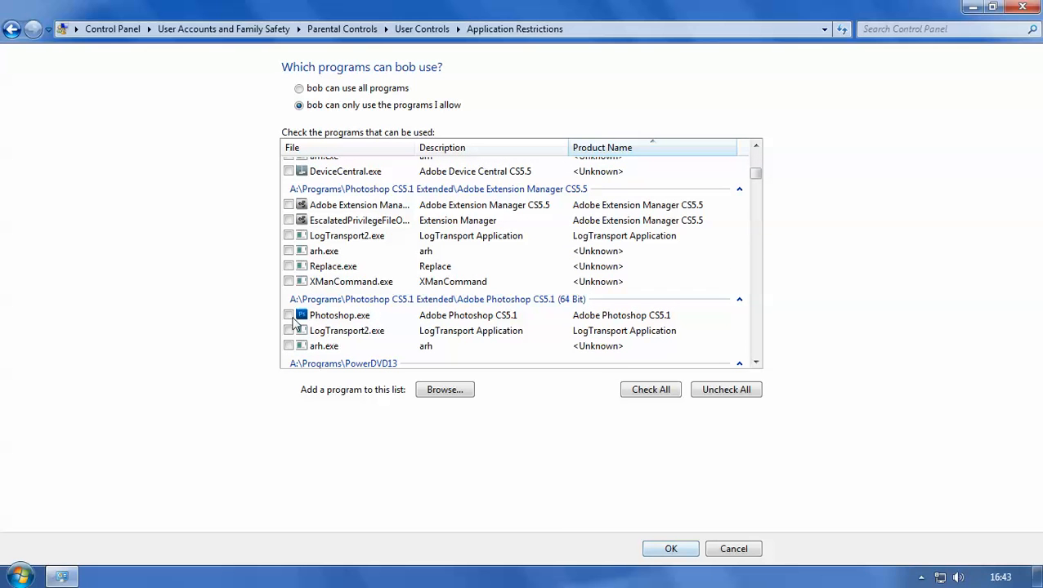
{"action": "left_click", "coordinate": [694, 552]}
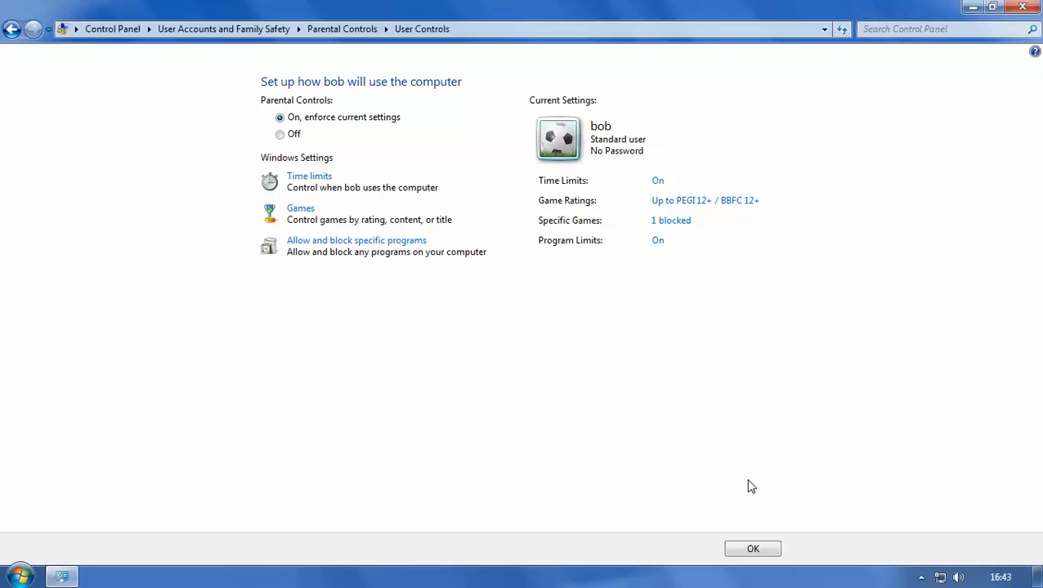
{"action": "left_click", "coordinate": [753, 550]}
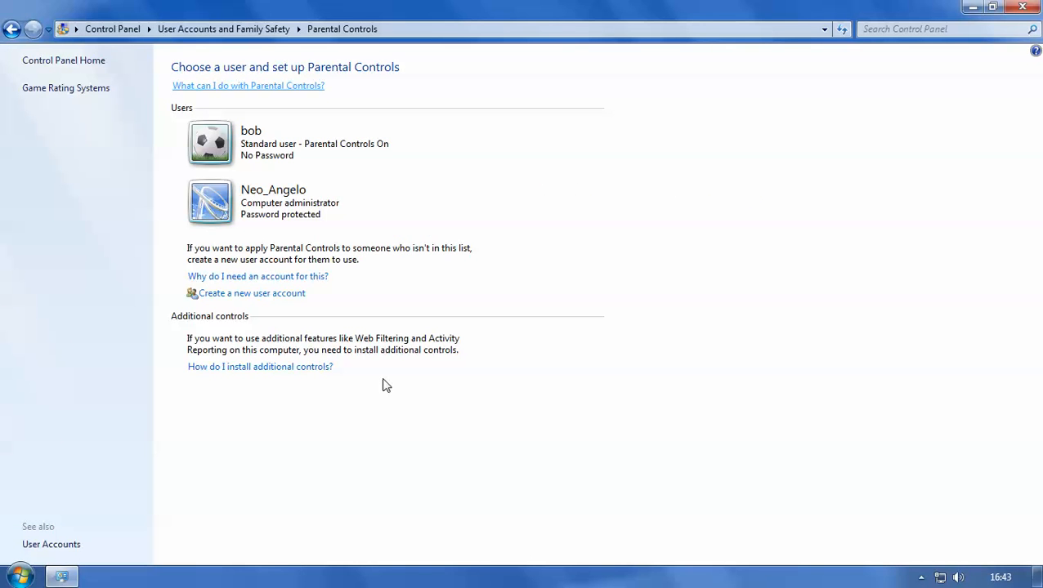